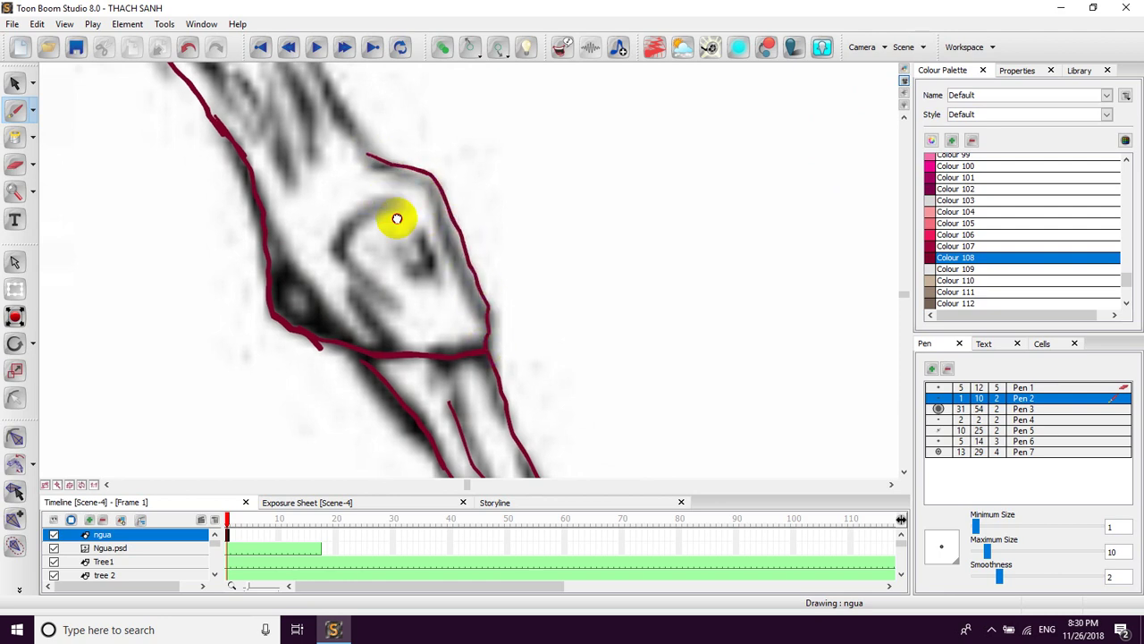
Step: Trace the front edge of the horse's extended foreleg from the knee up to the upper leg
left_click_drag(380, 182, 439, 311)
left_click_drag(391, 109, 421, 259)
left_click_drag(354, 185, 439, 405)
left_click_drag(442, 291, 424, 395)
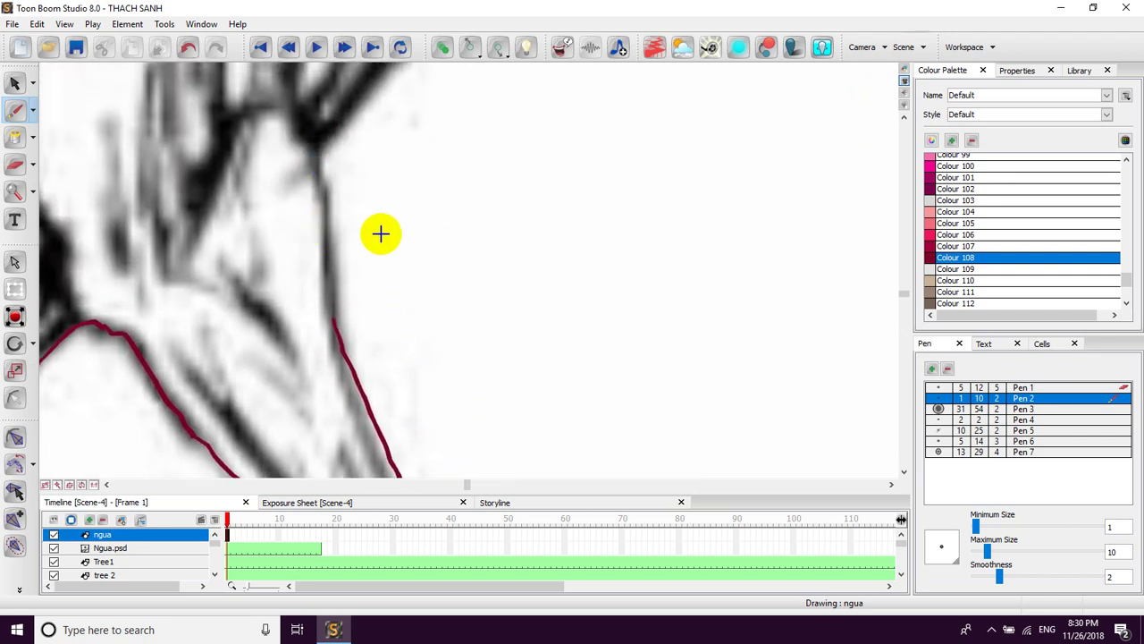
Step: Trace the horse's chest and the front contour of its neck up to the throat, using a rotated canvas view
key("c")
key("c")
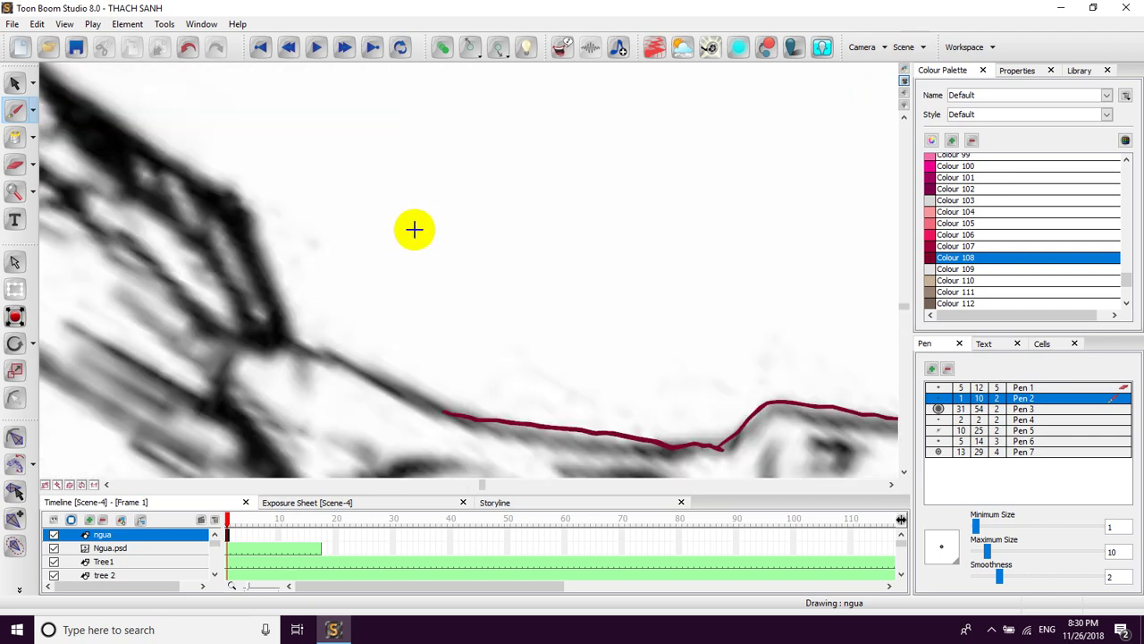
left_click_drag(468, 297, 515, 190)
left_click_drag(340, 230, 471, 297)
left_click_drag(432, 202, 513, 305)
left_click_drag(407, 215, 519, 289)
left_click_drag(265, 119, 505, 302)
scroll(504, 301, "down", 3)
mouse_move(468, 200)
left_mouse_down()
mouse_move(498, 230)
mouse_move(545, 343)
left_mouse_up()
left_click_drag(500, 253, 529, 345)
mouse_move(428, 108)
left_mouse_down()
mouse_move(470, 258)
mouse_move(497, 302)
left_mouse_up()
left_click_drag(201, 103, 342, 292)
left_click_drag(313, 198, 380, 277)
left_click_drag(330, 139, 547, 270)
mouse_move(231, 163)
left_mouse_down()
mouse_move(371, 233)
mouse_move(501, 325)
left_mouse_up()
left_click_drag(457, 259, 504, 333)
left_click_drag(397, 216, 447, 302)
left_click_drag(329, 319, 326, 321)
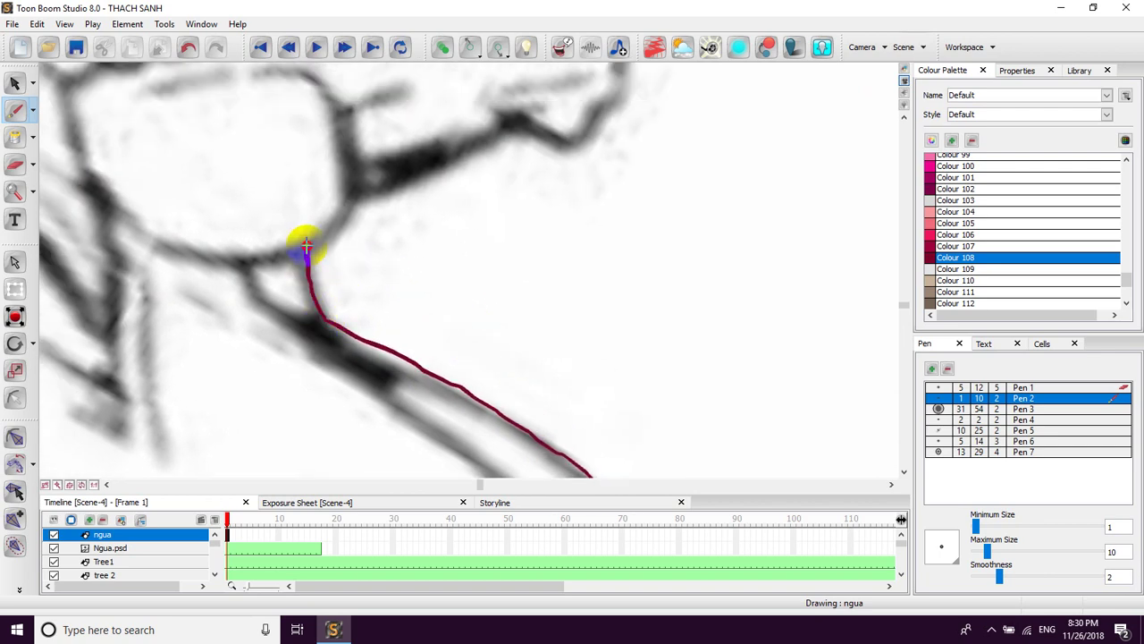
key("shift+x")
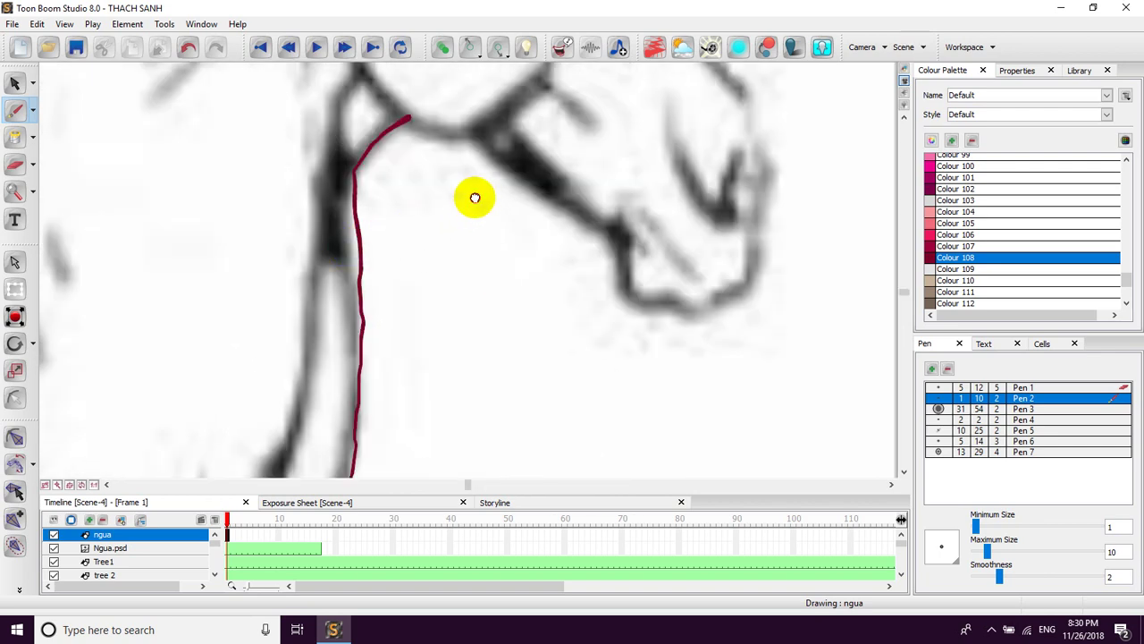
Step: Trace the horse's throat and lower jaw line towards the chin, including the short lower cheek stroke
left_click_drag(477, 193, 439, 337)
left_click_drag(464, 217, 441, 271)
scroll(441, 271, "down", 4)
scroll(470, 233, "down", 4)
scroll(470, 230, "down", 2)
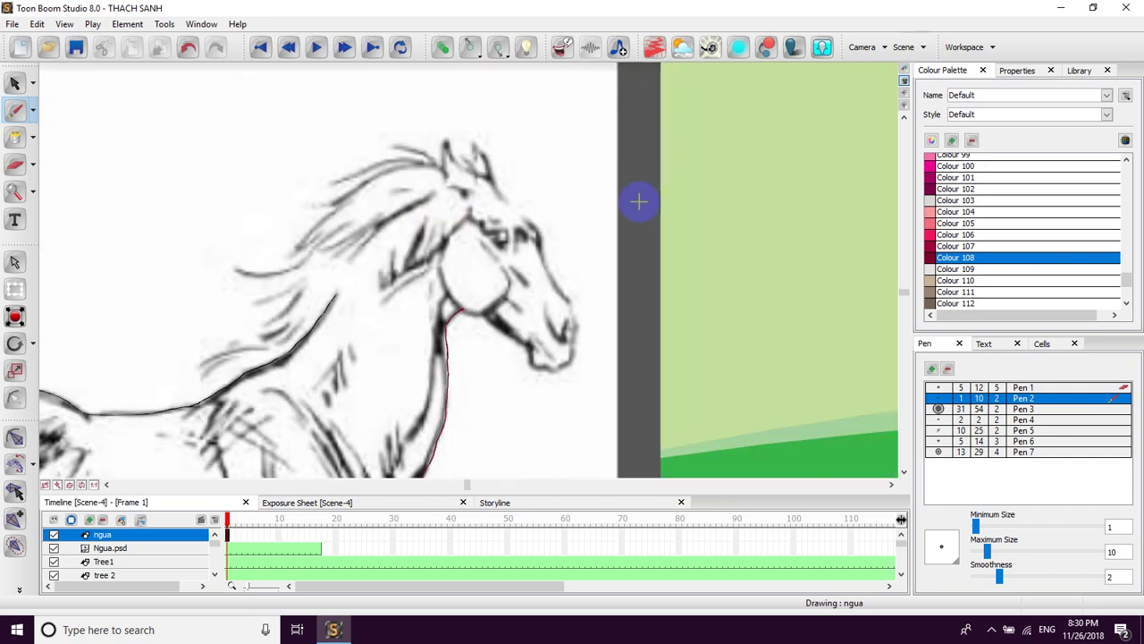
left_click_drag(538, 320, 516, 253)
left_click_drag(573, 276, 511, 239)
left_click_drag(536, 192, 496, 214)
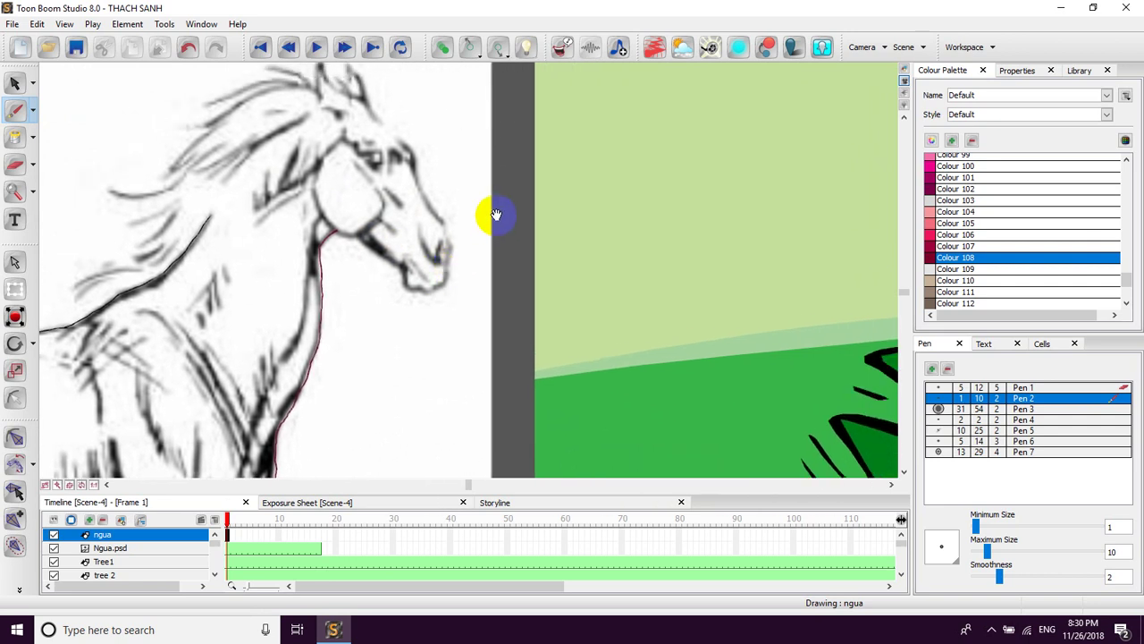
left_click_drag(786, 257, 600, 240)
scroll(468, 254, "up", 3)
left_click_drag(403, 225, 583, 153)
left_click_drag(229, 233, 234, 237)
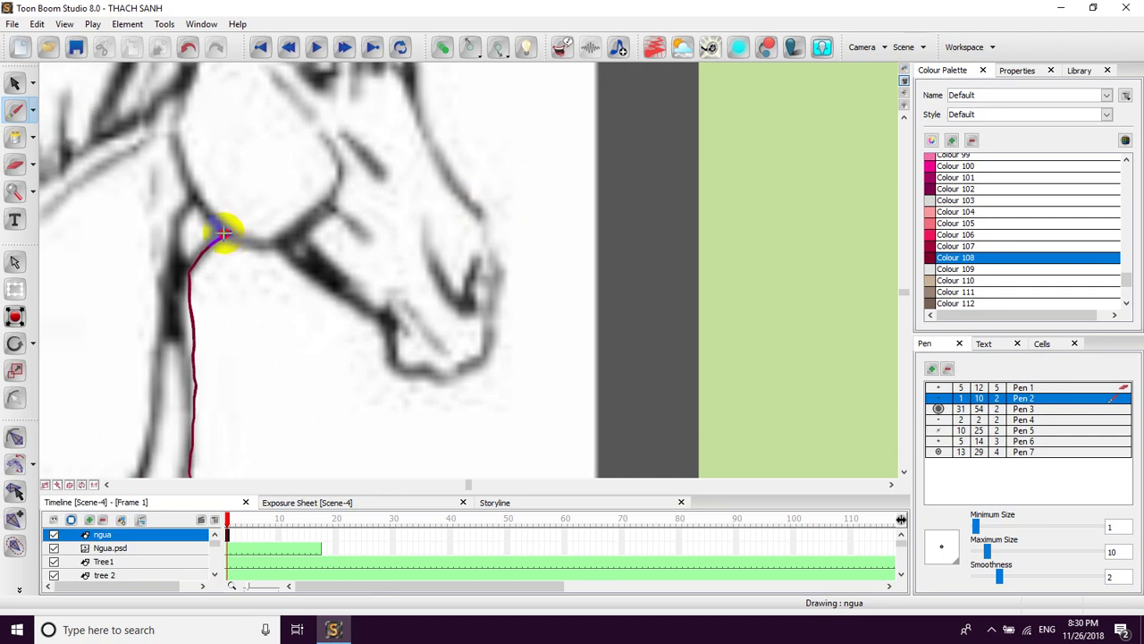
mouse_move(345, 239)
left_mouse_down()
mouse_move(266, 212)
mouse_move(385, 277)
left_mouse_up()
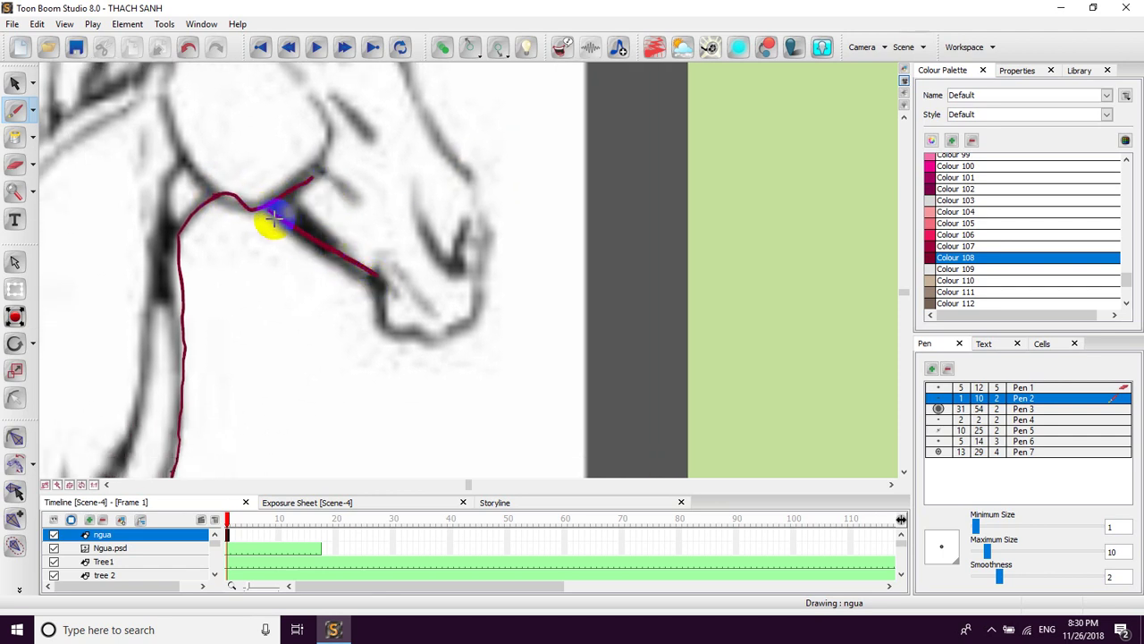
Step: Trace the chin, lips and muzzle tip, and outline the nostril as a solid V shape
mouse_move(262, 207)
left_mouse_down()
mouse_move(358, 250)
mouse_move(340, 213)
mouse_move(369, 237)
left_mouse_up()
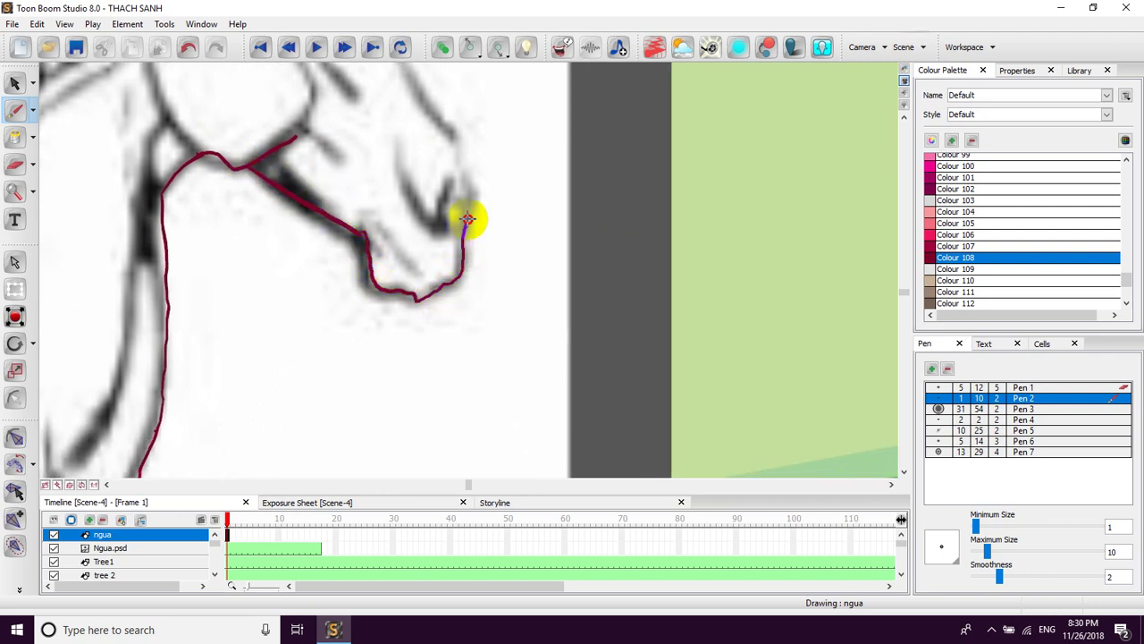
left_click_drag(469, 190, 464, 220)
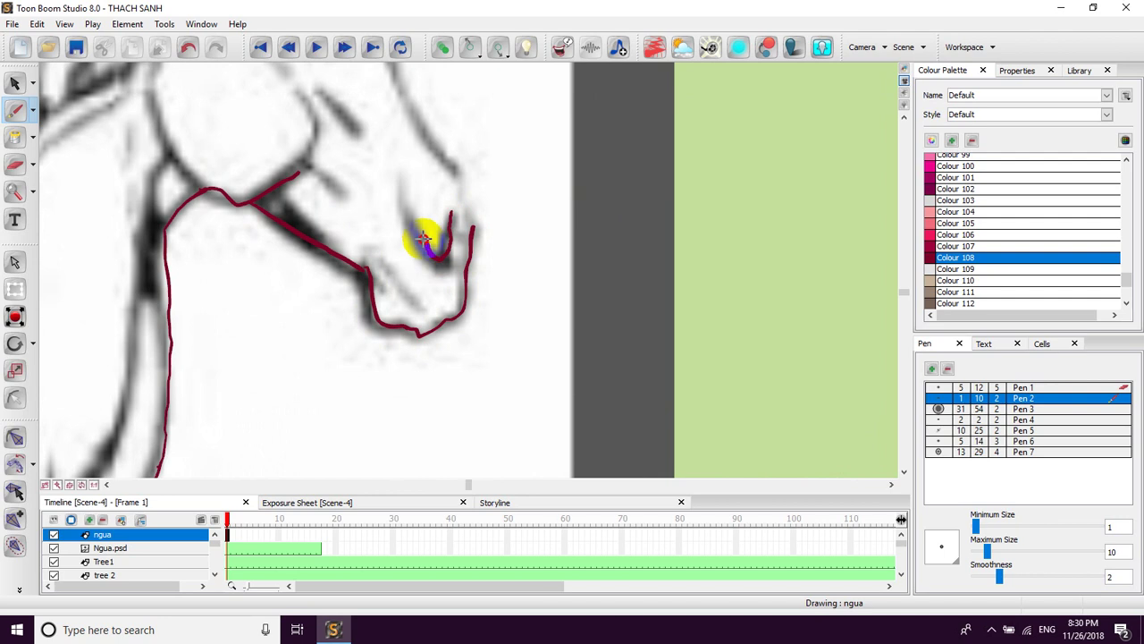
left_click_drag(446, 239, 449, 231)
Step: Trace the horse's facial profile from the muzzle over the nose bridge and brow to the base of the ear
mouse_move(459, 219)
left_mouse_down()
mouse_move(463, 270)
mouse_move(465, 251)
mouse_move(498, 338)
left_mouse_up()
left_click_drag(444, 226, 478, 288)
left_click_drag(445, 243, 507, 348)
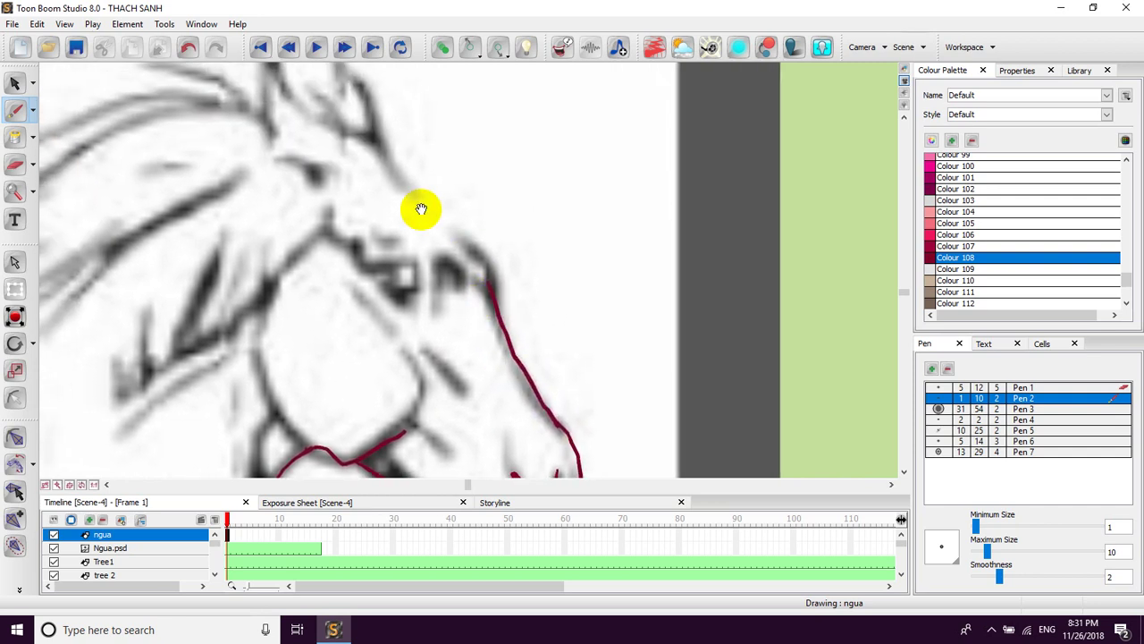
left_click_drag(376, 139, 411, 189)
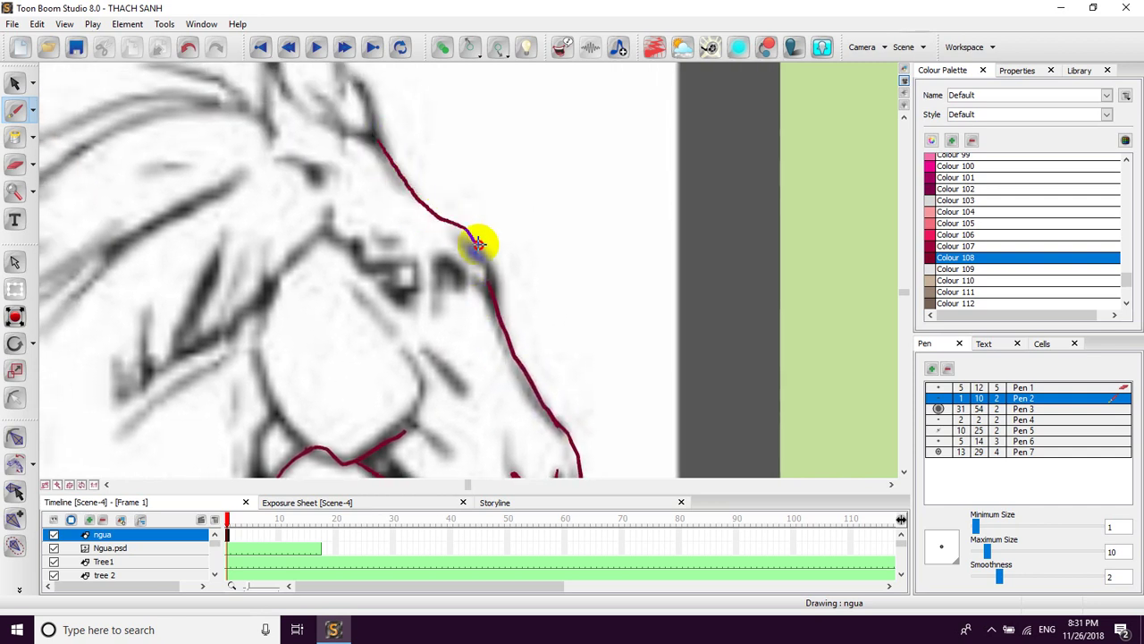
left_click_drag(476, 295, 477, 293)
scroll(483, 277, "down", 5)
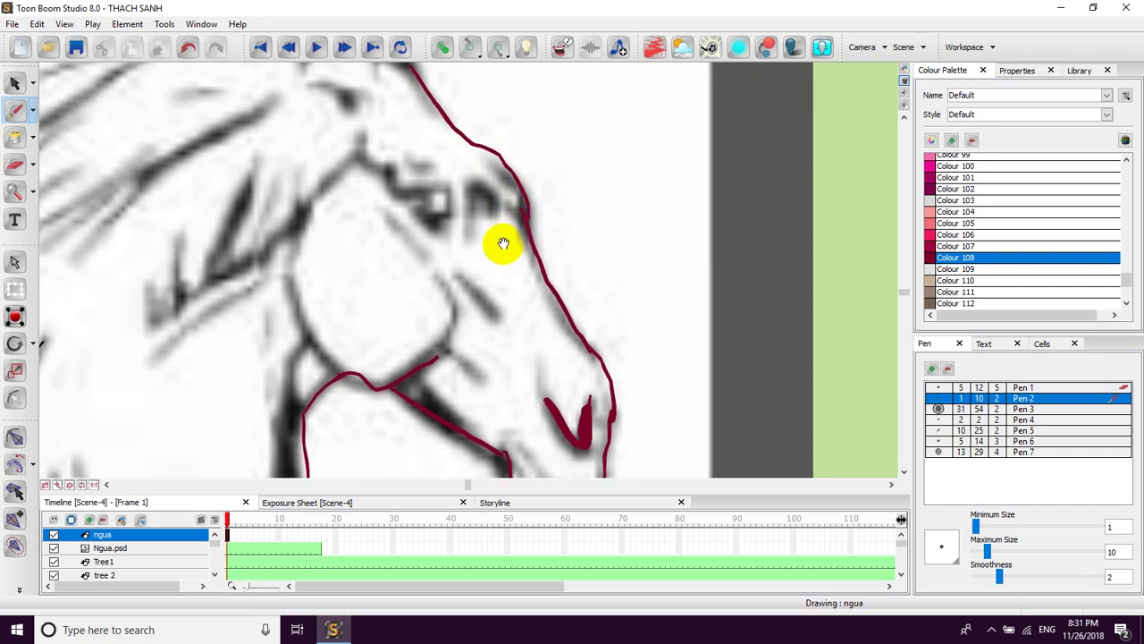
Step: Outline the horse's eye as a closed shape with a short upper corner stroke
left_click_drag(445, 194, 469, 222)
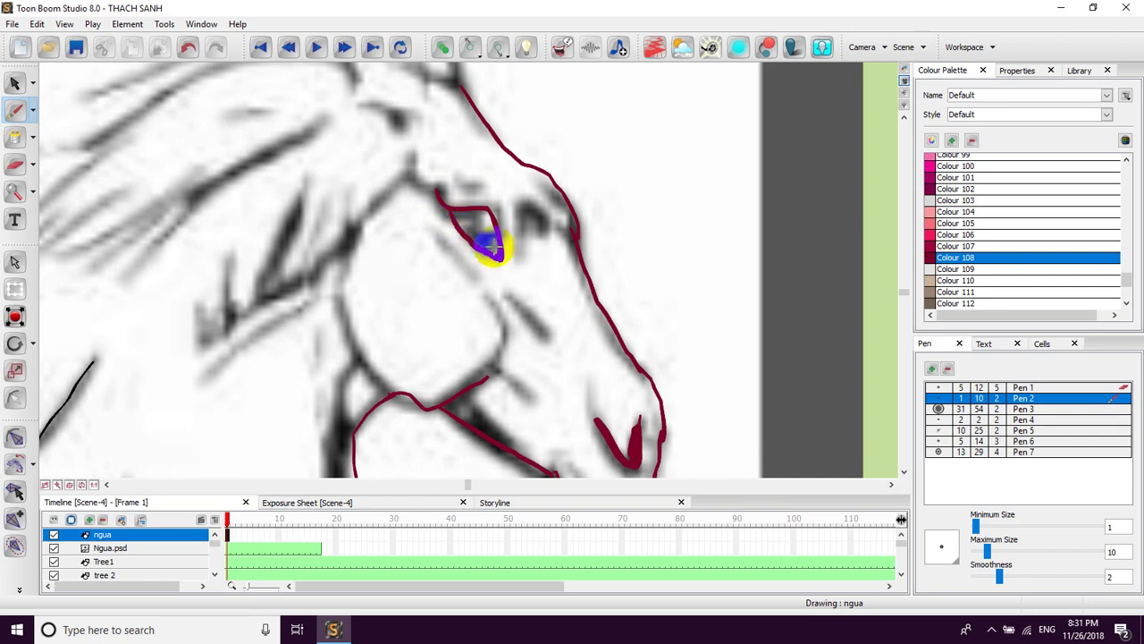
left_click_drag(488, 225, 488, 227)
left_click_drag(571, 233, 573, 256)
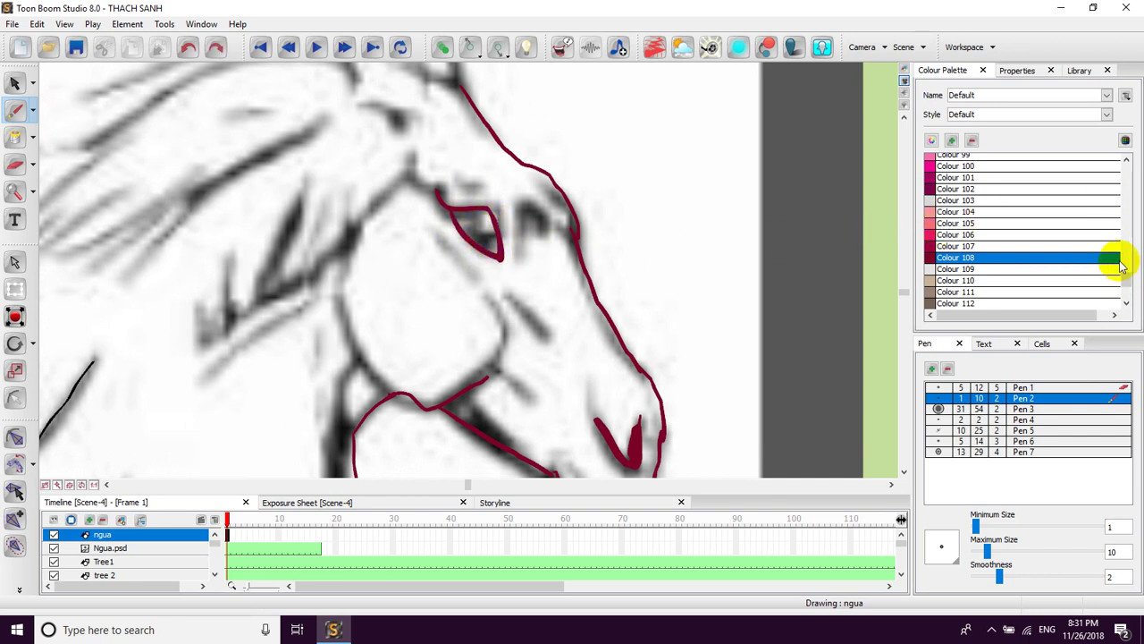
Step: Outline both of the horse's pointed ears and close their base on top of the head
left_click_drag(494, 164, 547, 238)
mouse_move(497, 165)
left_mouse_down()
mouse_move(554, 210)
mouse_move(542, 140)
mouse_move(510, 113)
mouse_move(507, 170)
mouse_move(453, 122)
mouse_move(511, 184)
mouse_move(450, 128)
mouse_move(452, 196)
left_mouse_up()
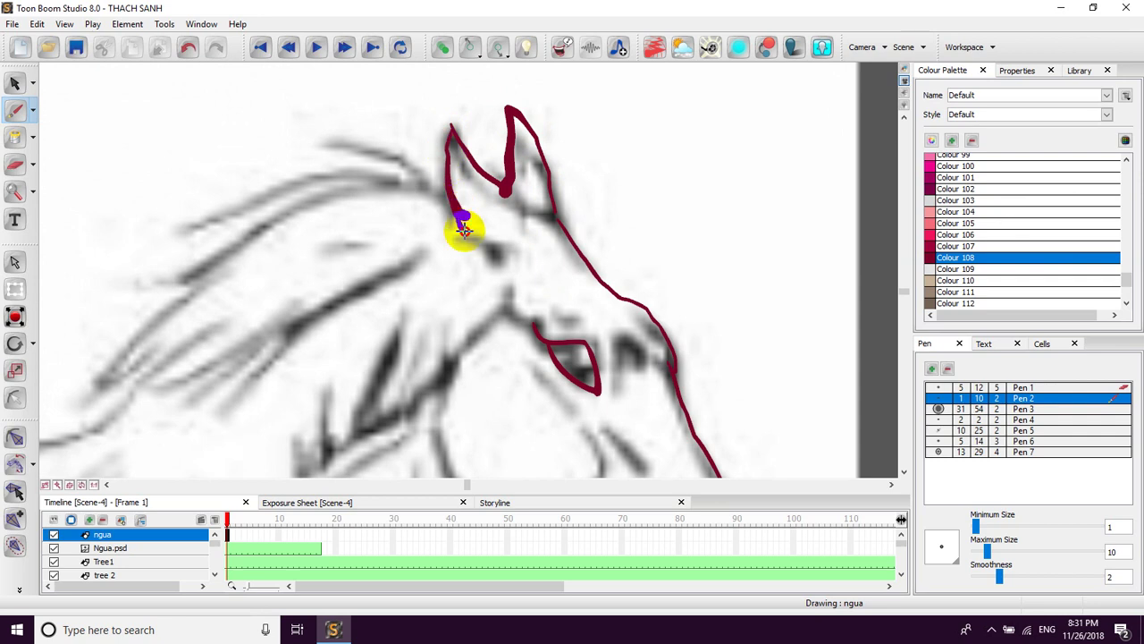
mouse_move(503, 235)
left_mouse_down()
mouse_move(508, 190)
mouse_move(521, 229)
mouse_move(556, 213)
left_mouse_up()
mouse_move(446, 233)
left_mouse_down()
mouse_move(519, 209)
mouse_move(511, 199)
mouse_move(557, 146)
mouse_move(519, 133)
mouse_move(436, 154)
left_mouse_up()
Step: Trace the flowing mane strands from behind the ears down along the back of the neck
key("1")
key("1")
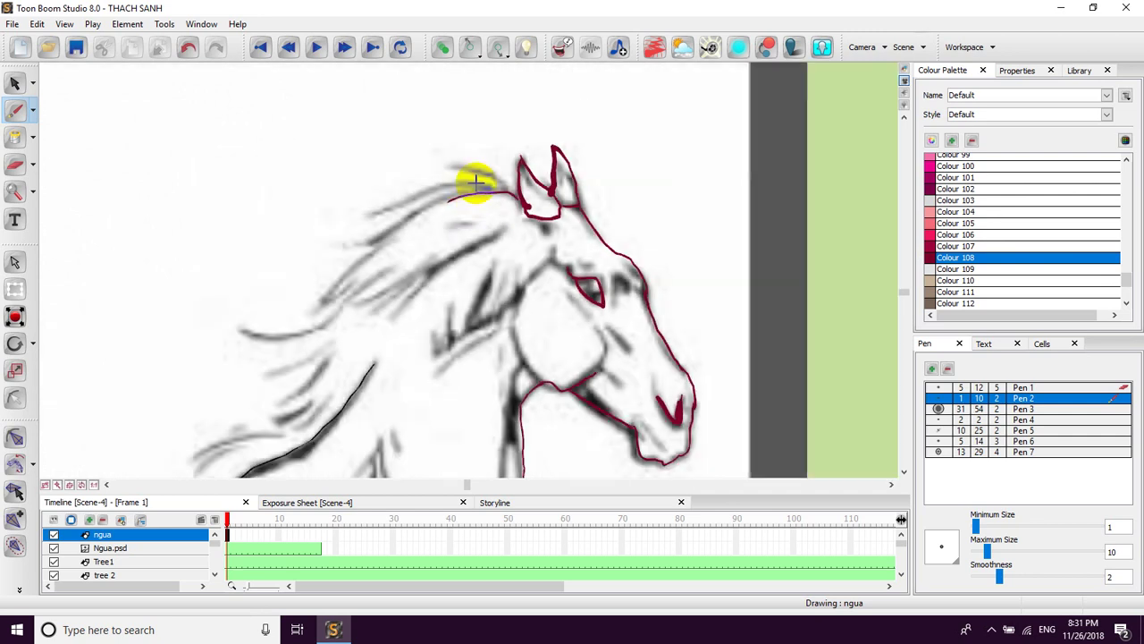
mouse_move(498, 230)
left_mouse_down()
mouse_move(507, 196)
mouse_move(468, 184)
mouse_move(477, 181)
mouse_move(428, 220)
mouse_move(347, 338)
left_mouse_up()
left_click_drag(394, 295, 430, 338)
mouse_move(539, 208)
left_mouse_down()
mouse_move(444, 215)
mouse_move(434, 255)
mouse_move(543, 195)
mouse_move(441, 223)
mouse_move(468, 243)
mouse_move(426, 261)
mouse_move(511, 230)
mouse_move(448, 257)
mouse_move(515, 242)
mouse_move(537, 225)
left_mouse_up()
mouse_move(542, 228)
left_mouse_down()
mouse_move(474, 269)
mouse_move(522, 261)
mouse_move(447, 288)
mouse_move(564, 253)
left_mouse_up()
mouse_move(347, 295)
left_mouse_down()
mouse_move(415, 281)
mouse_move(370, 319)
mouse_move(501, 284)
mouse_move(542, 233)
mouse_move(468, 152)
mouse_move(409, 148)
mouse_move(320, 204)
mouse_move(274, 325)
mouse_move(344, 231)
mouse_move(320, 332)
mouse_move(268, 388)
mouse_move(197, 369)
left_mouse_up()
Step: Trace the tail's outer edge and its inner strands from the rump down towards the tips
left_click_drag(270, 376, 254, 329)
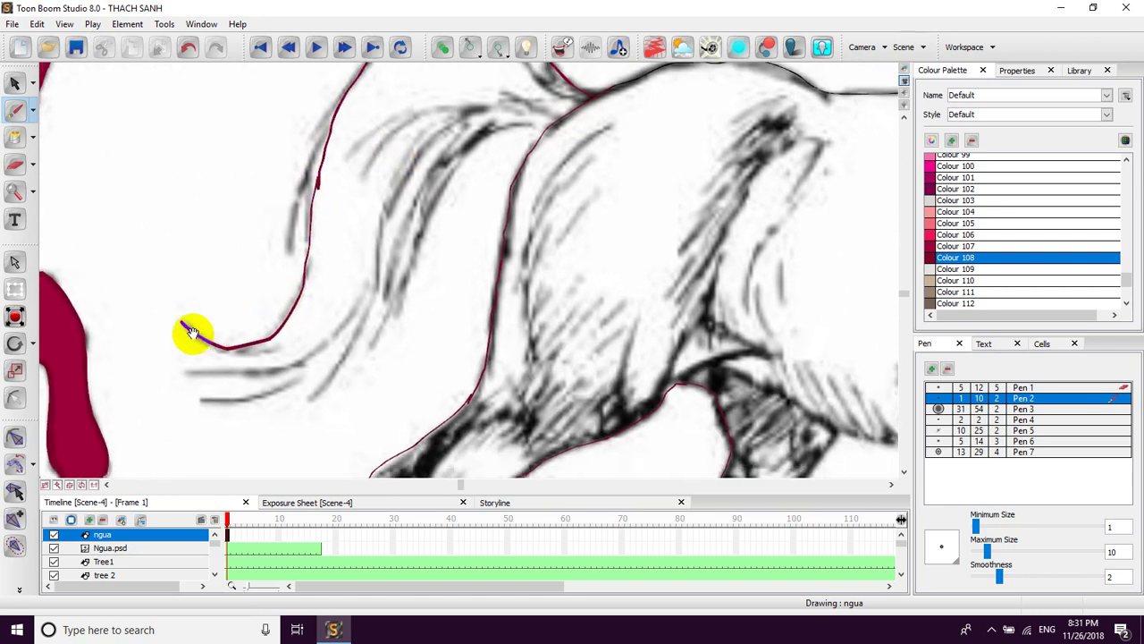
mouse_move(191, 370)
left_mouse_down()
mouse_move(256, 361)
mouse_move(343, 315)
mouse_move(369, 250)
left_mouse_up()
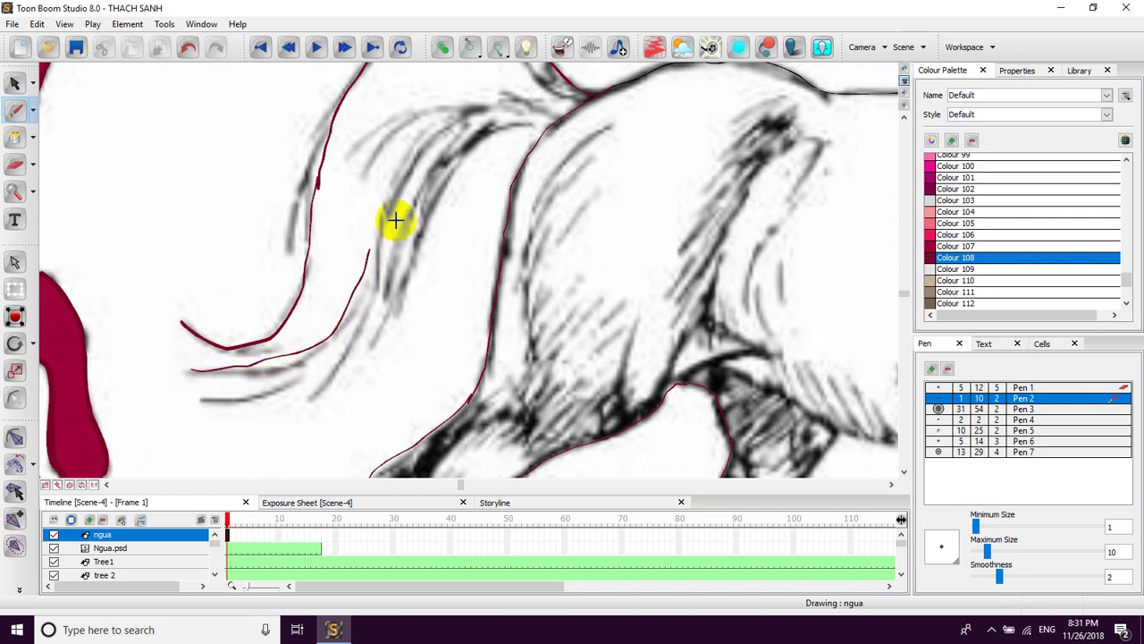
left_click_drag(493, 152, 452, 209)
mouse_move(506, 184)
left_mouse_down()
mouse_move(435, 204)
mouse_move(334, 404)
left_mouse_up()
mouse_move(364, 357)
left_mouse_down()
mouse_move(439, 269)
mouse_move(352, 363)
left_mouse_up()
mouse_move(403, 250)
left_mouse_down()
mouse_move(407, 310)
mouse_move(403, 235)
mouse_move(413, 253)
left_mouse_up()
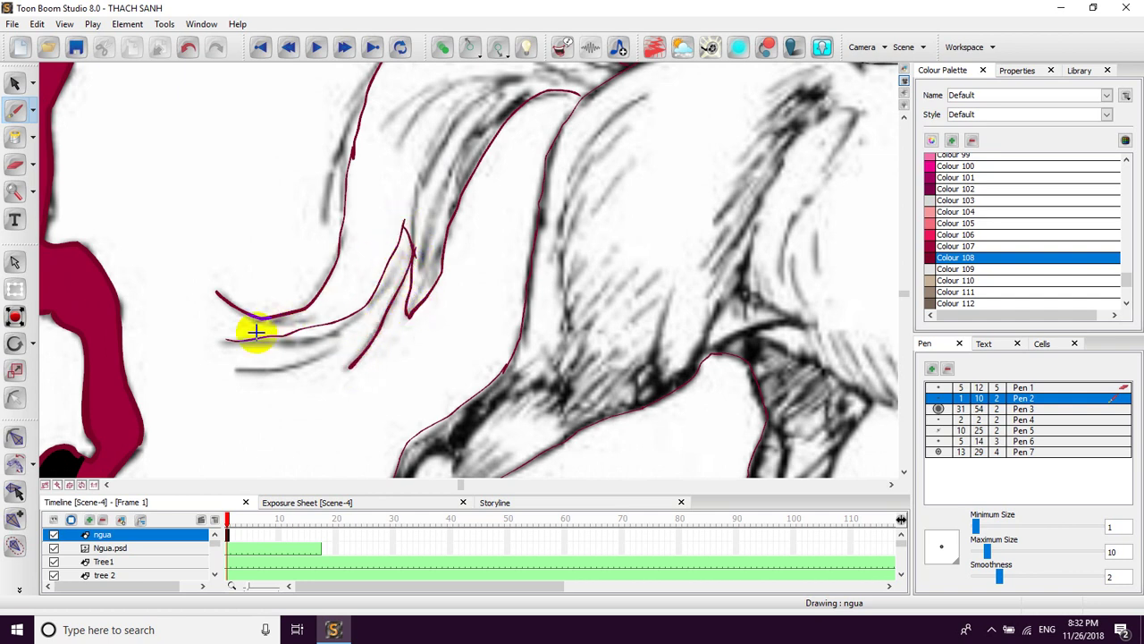
Step: Join the traced strand ends at the tail's lower tip to close its outline
left_click_drag(235, 305, 231, 302)
left_click_drag(286, 327, 231, 340)
left_click_drag(404, 285, 411, 300)
left_click_drag(432, 255, 329, 396)
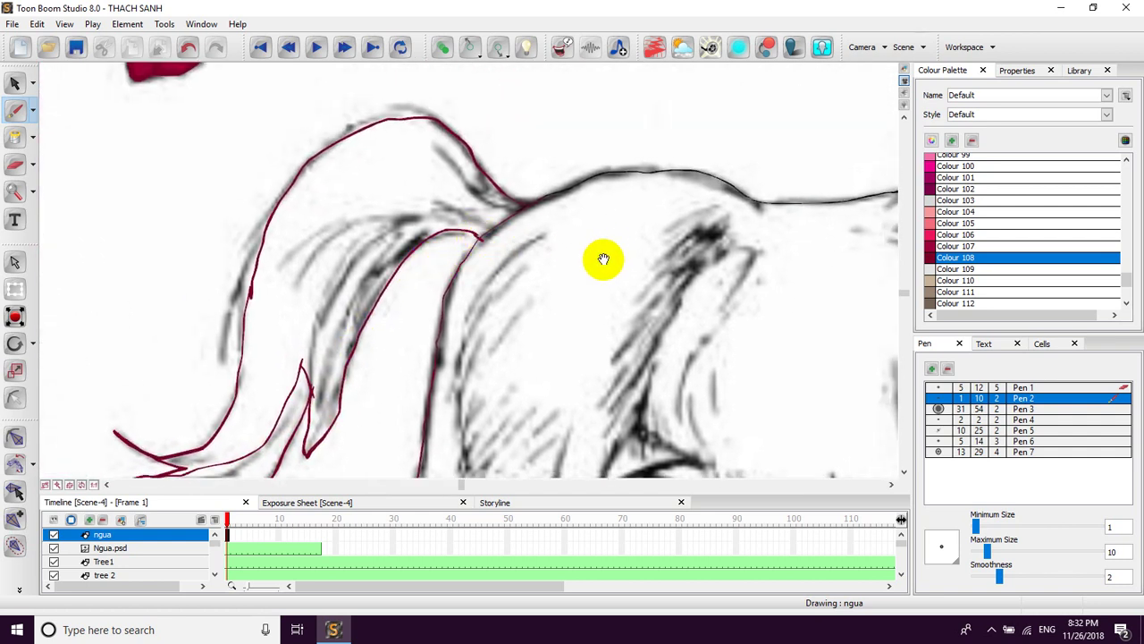
Step: Try to fill the traced horse's body with Colour 107 using the Paint tool
left_click_drag(626, 276, 520, 243)
key("1")
key("1")
key("1")
key("1")
key("1")
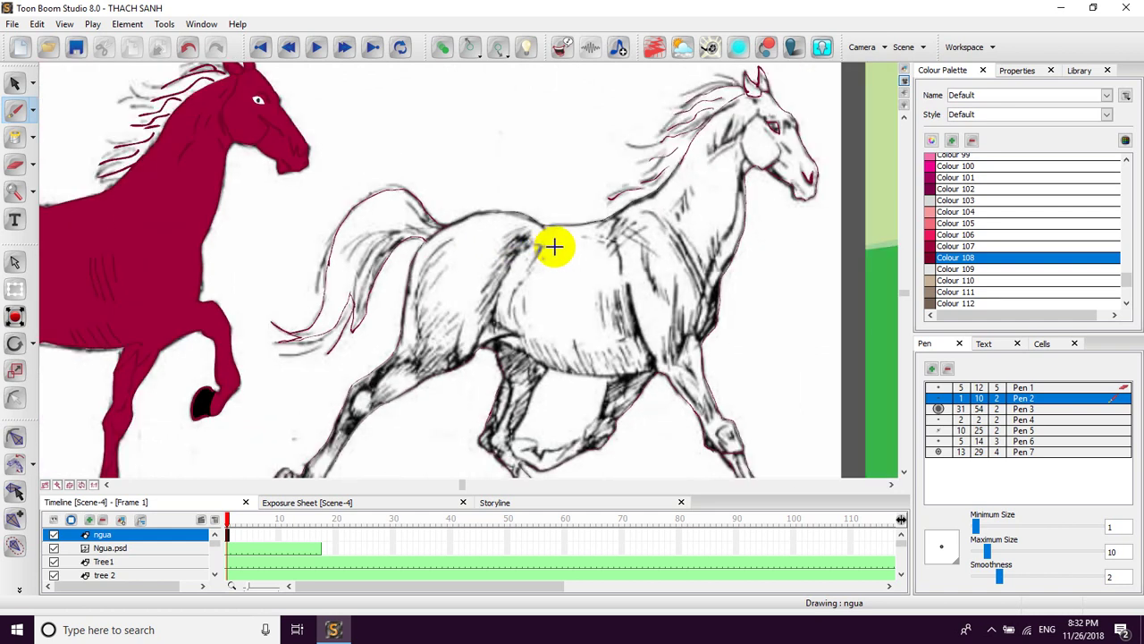
mouse_move(559, 310)
left_mouse_down()
mouse_move(592, 269)
mouse_move(653, 248)
mouse_move(658, 286)
mouse_move(645, 281)
left_mouse_up()
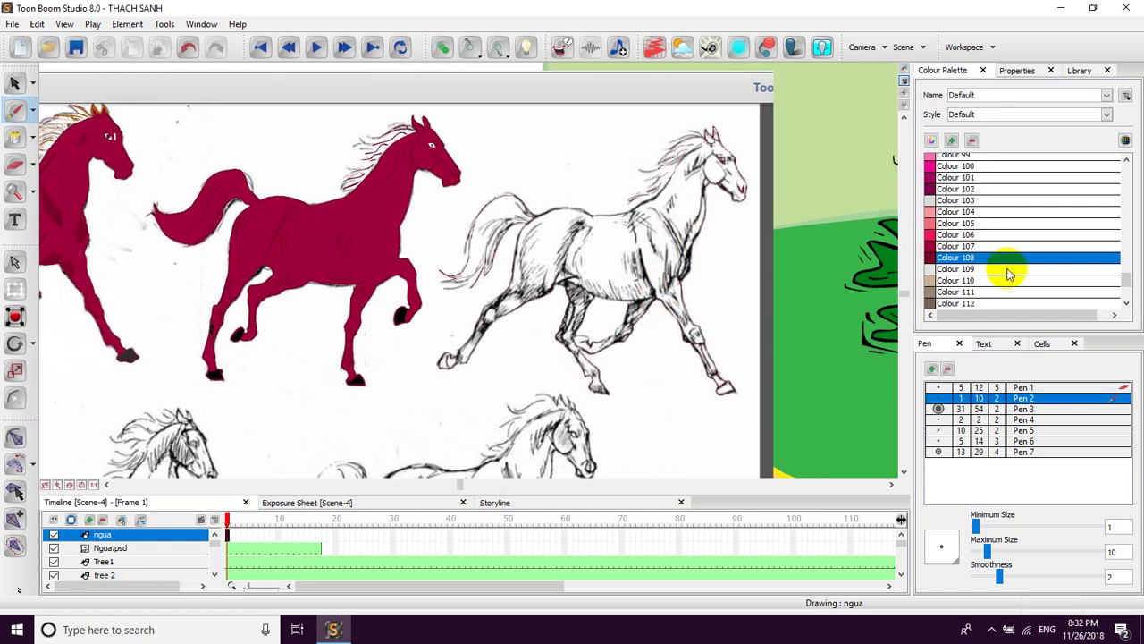
left_click(934, 247)
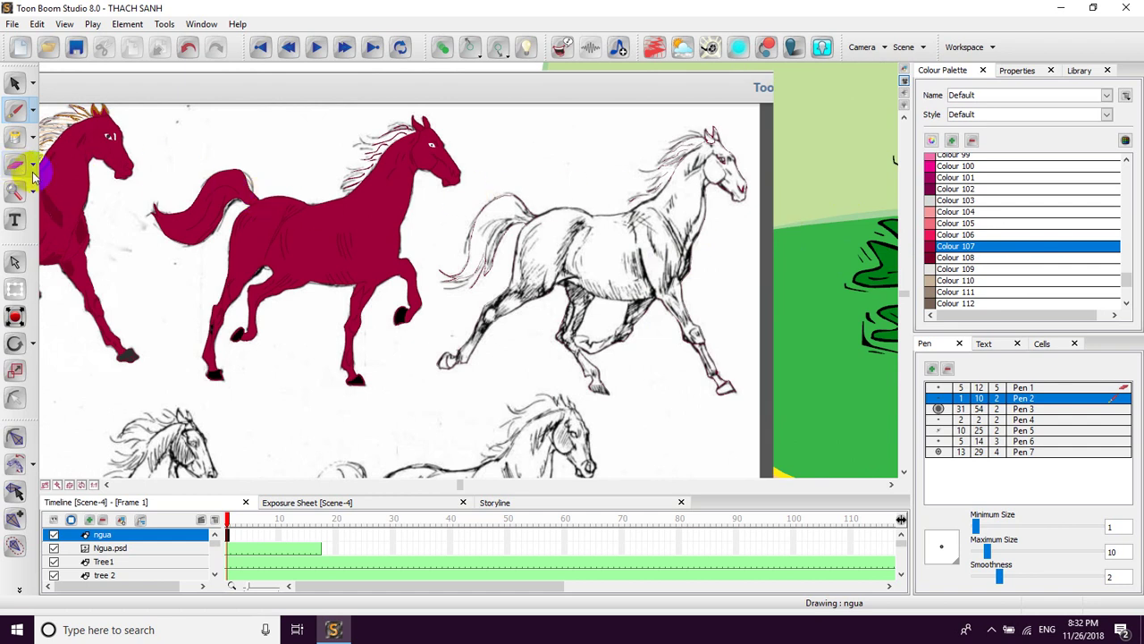
left_click(33, 140)
left_click(54, 149)
left_click(365, 213)
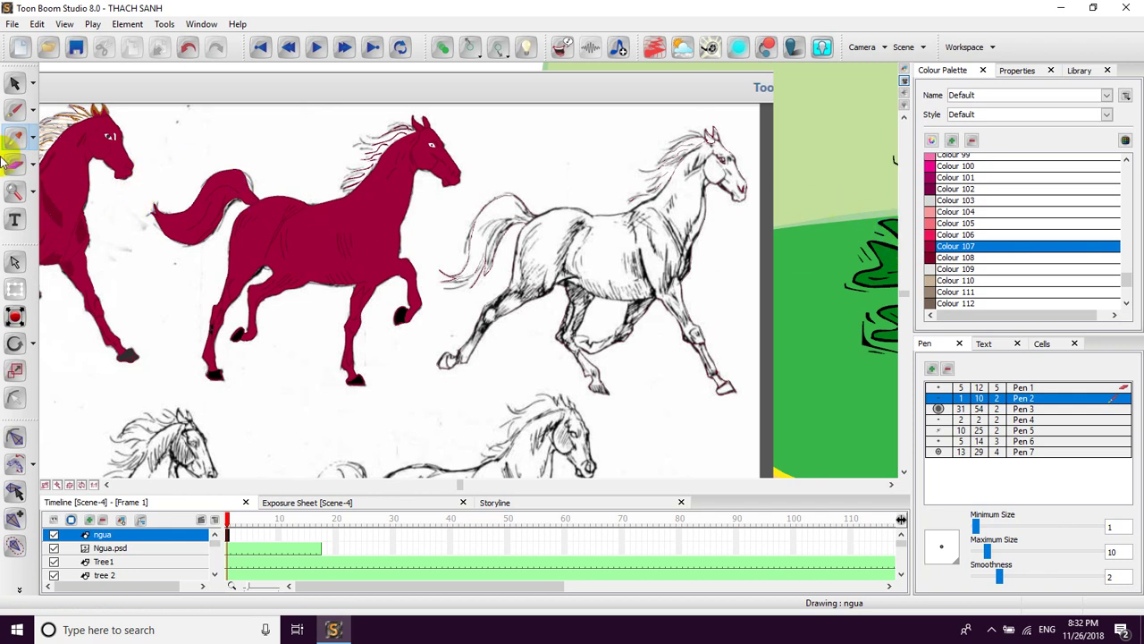
left_click(33, 145)
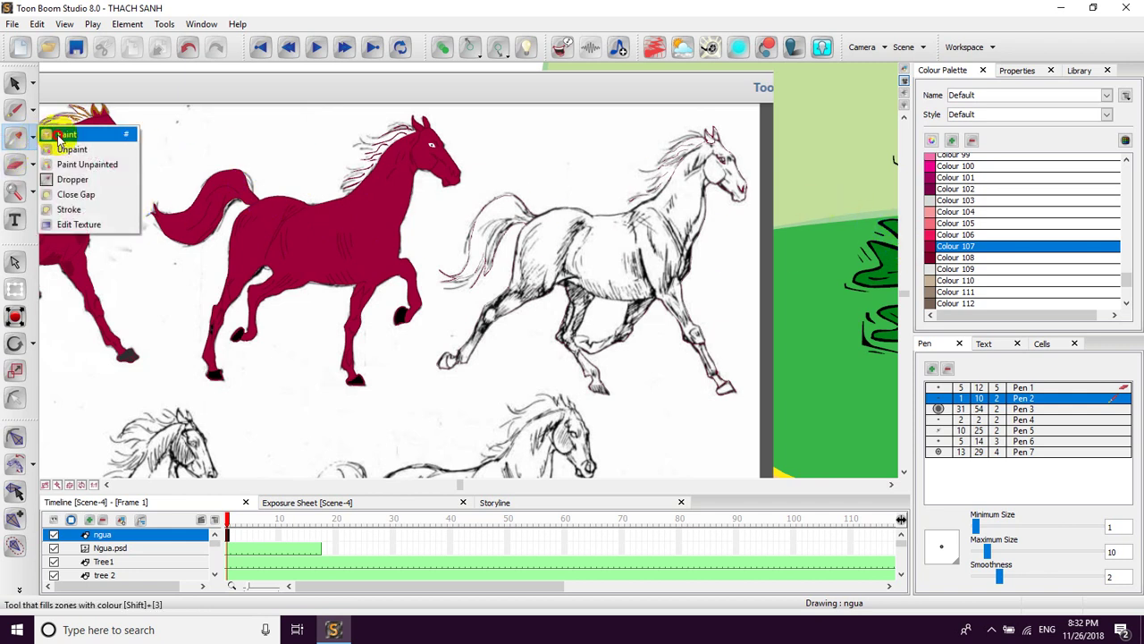
left_click(53, 134)
scroll(540, 268, "up", 5)
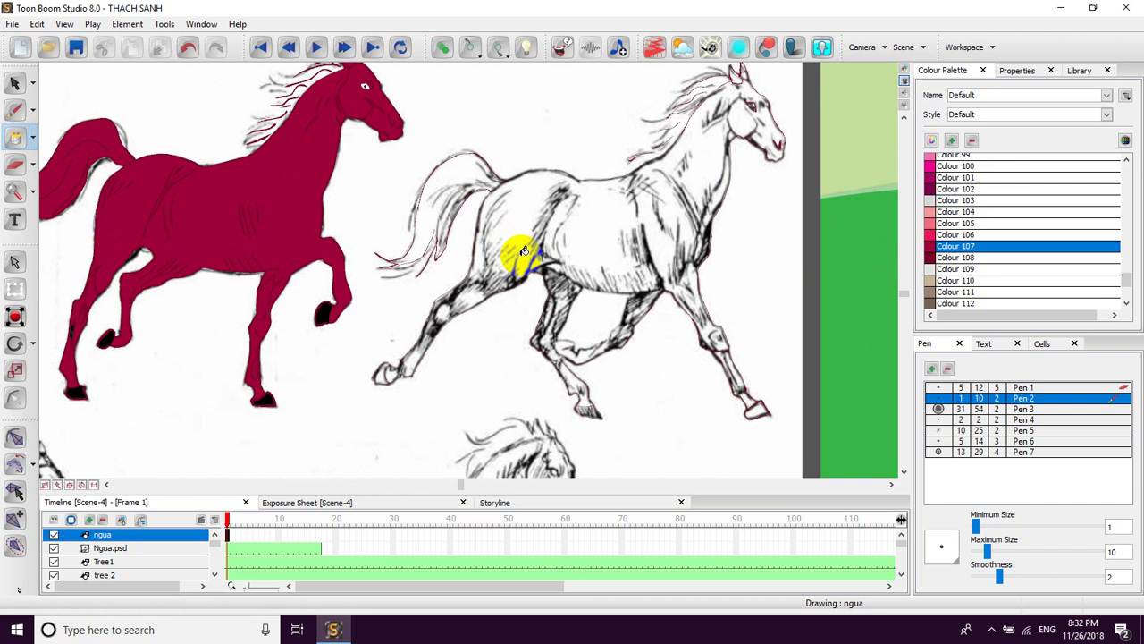
left_click(551, 204)
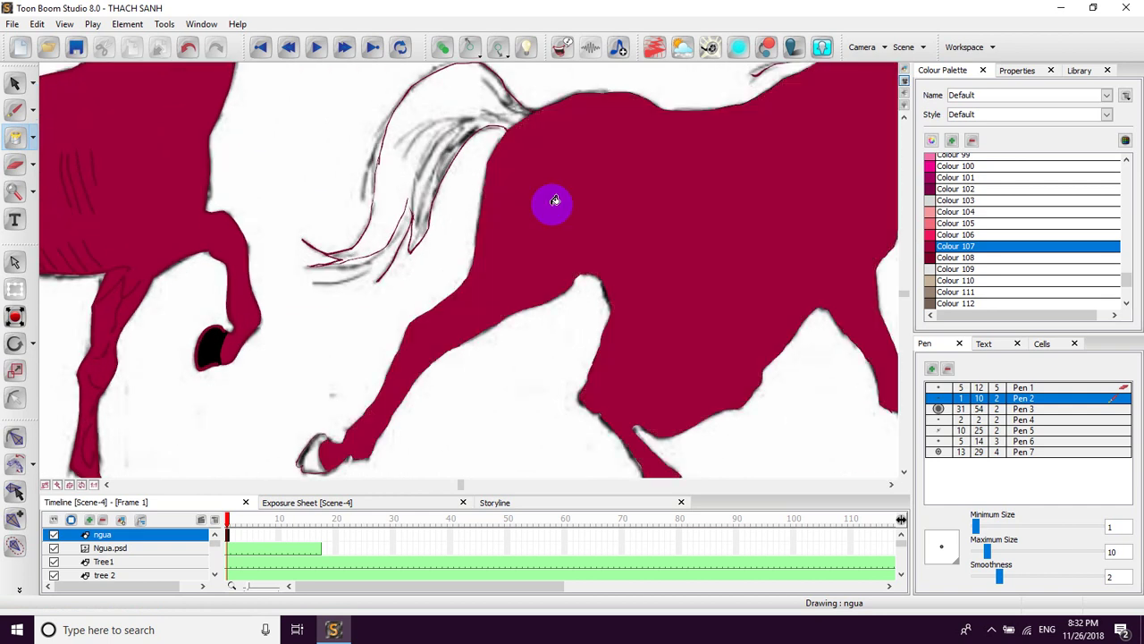
key("ctrl+z")
Step: Trace the horse's belly line between the far hind leg and the far foreleg with the brush in Colour 108
mouse_move(713, 248)
left_mouse_down()
mouse_move(598, 207)
mouse_move(524, 225)
left_mouse_up()
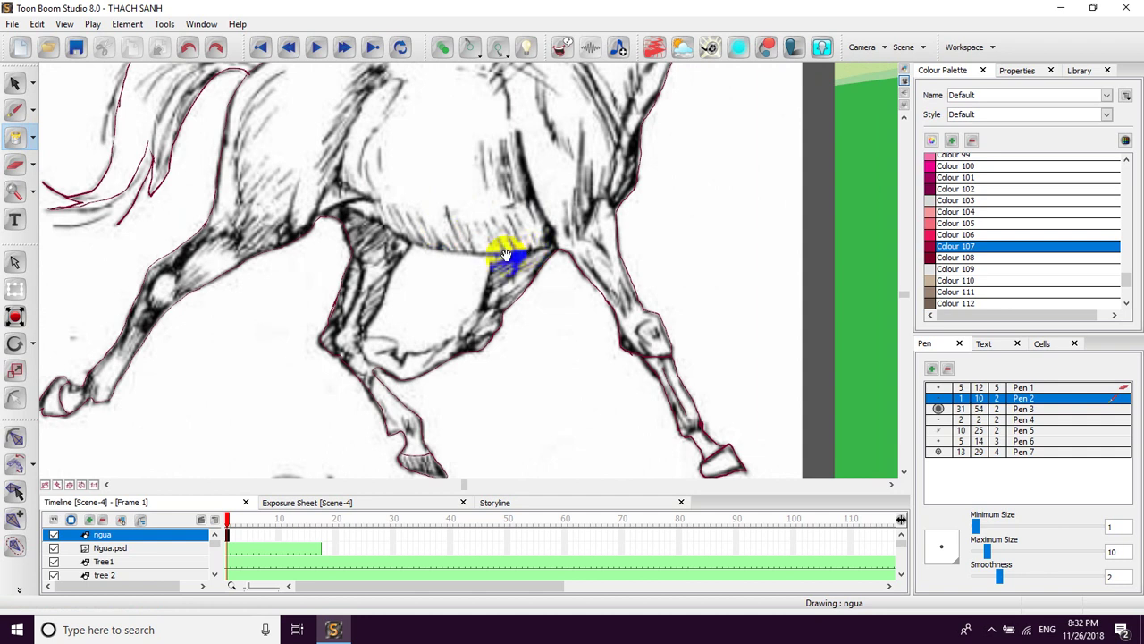
left_click(14, 109)
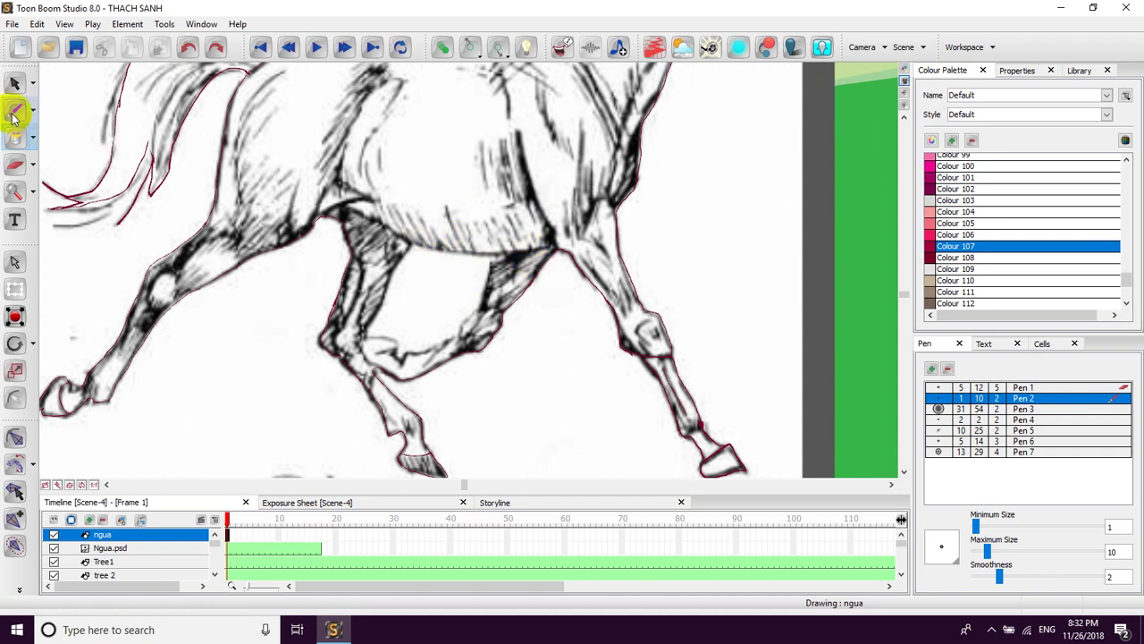
left_click(953, 257)
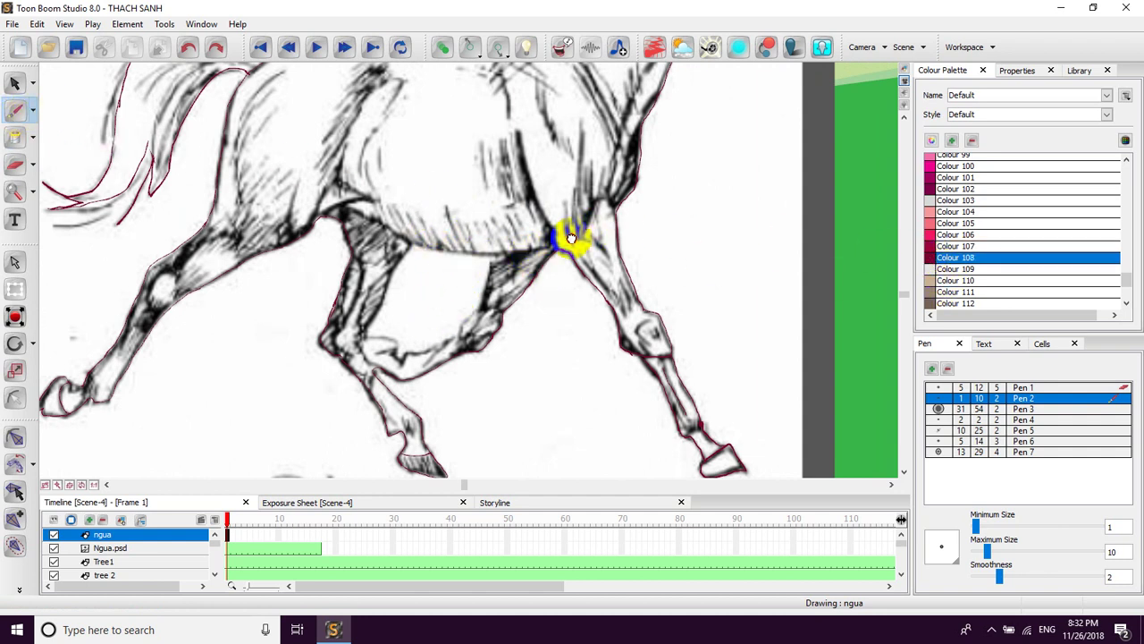
scroll(583, 230, "up", 2)
scroll(583, 229, "up", 2)
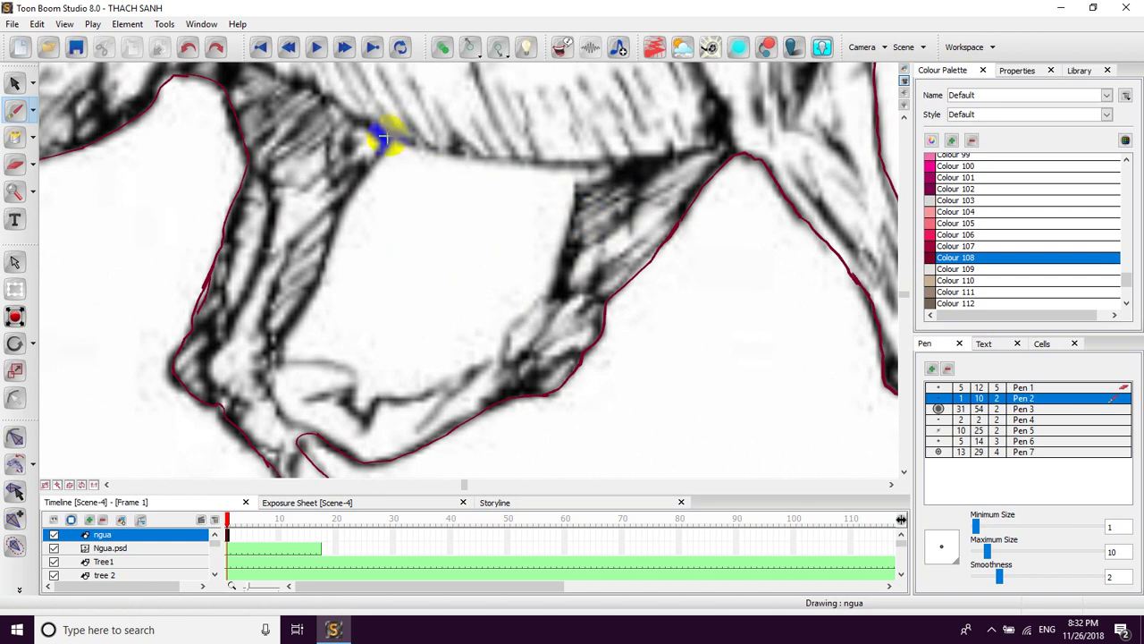
left_click_drag(409, 140, 417, 190)
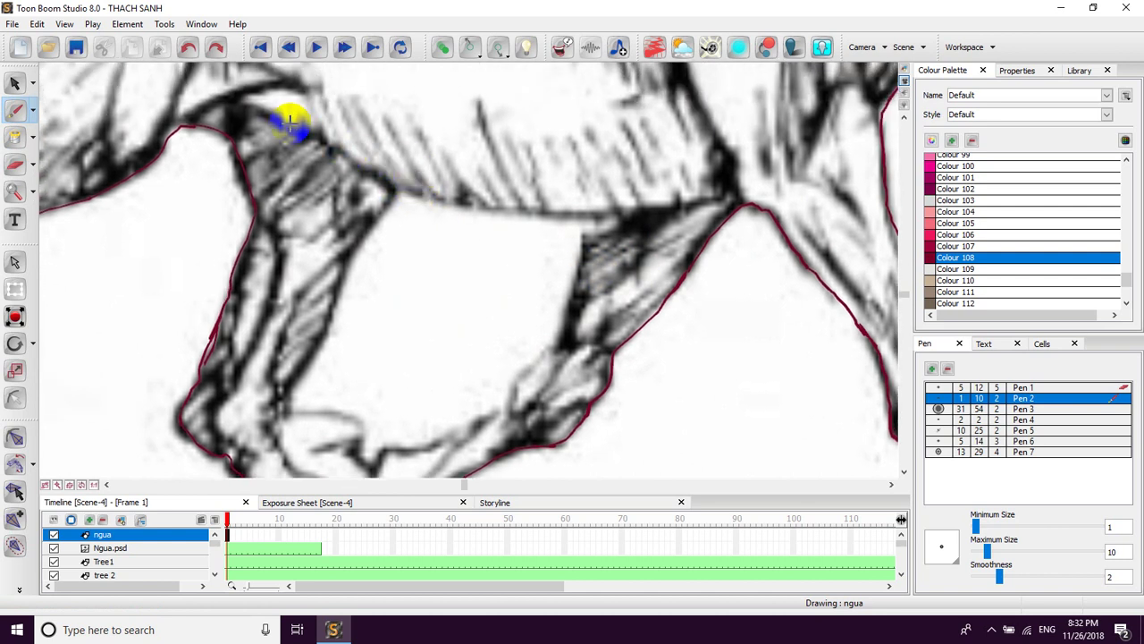
left_click_drag(461, 199, 610, 214)
key("ctrl+z")
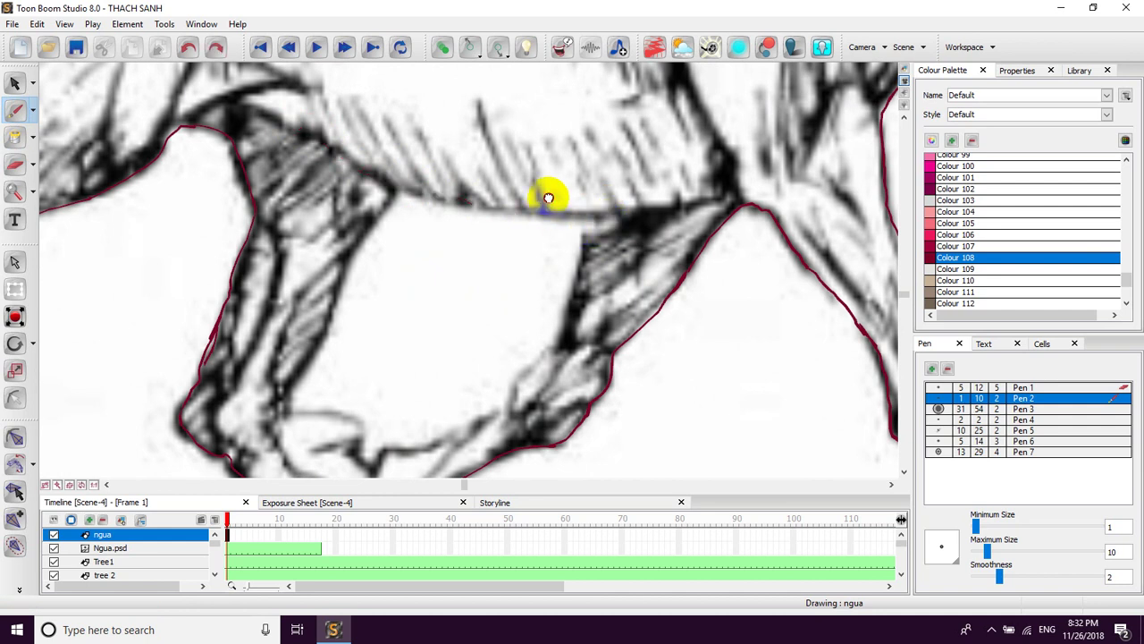
left_click_drag(545, 194, 558, 235)
left_click_drag(461, 247, 637, 264)
scroll(630, 273, "down", 2)
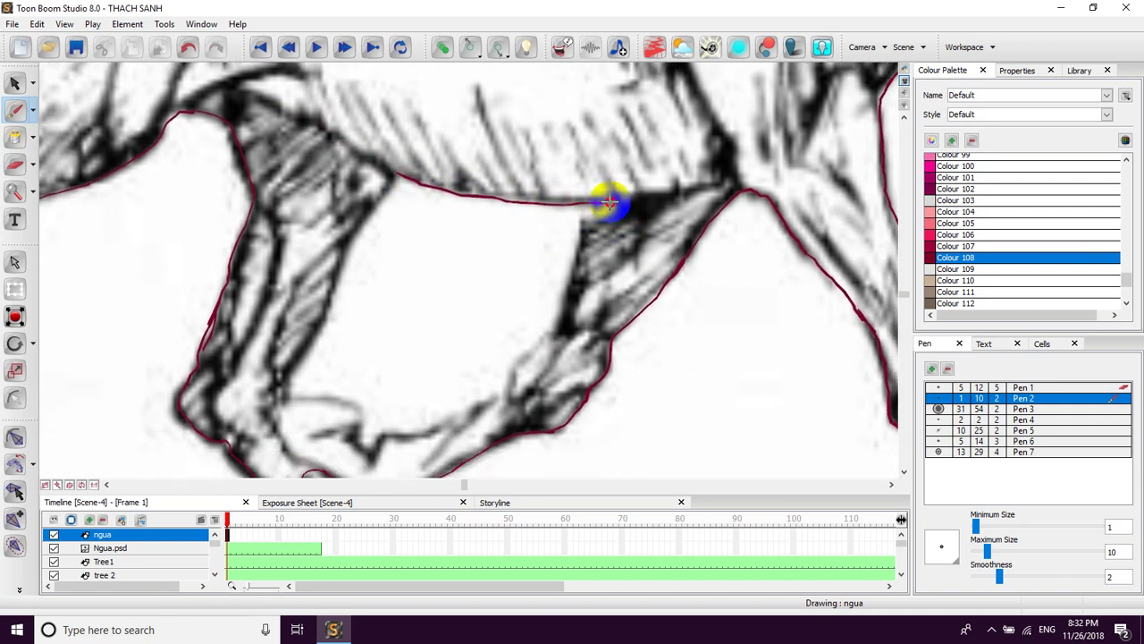
Step: Trace the raised foreleg's inner edge from the belly past the knee, and outline its folded hoof with the brush in Colour 108
left_click_drag(575, 236, 563, 300)
scroll(555, 322, "down", 2)
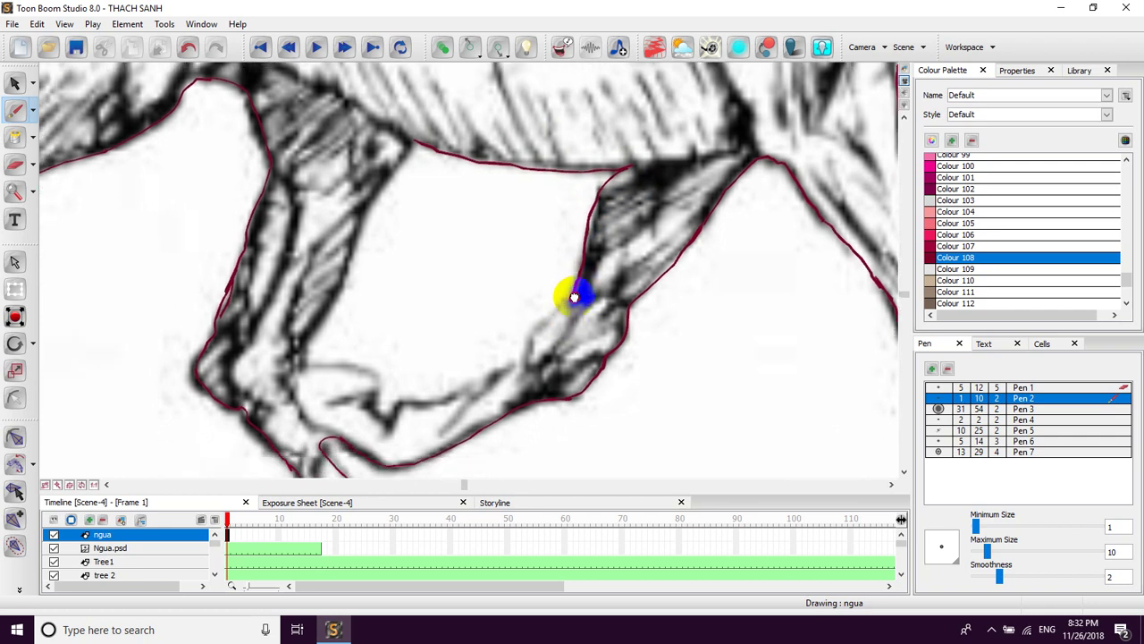
left_click_drag(585, 263, 543, 330)
left_click_drag(529, 341, 575, 304)
left_click_drag(582, 296, 564, 308)
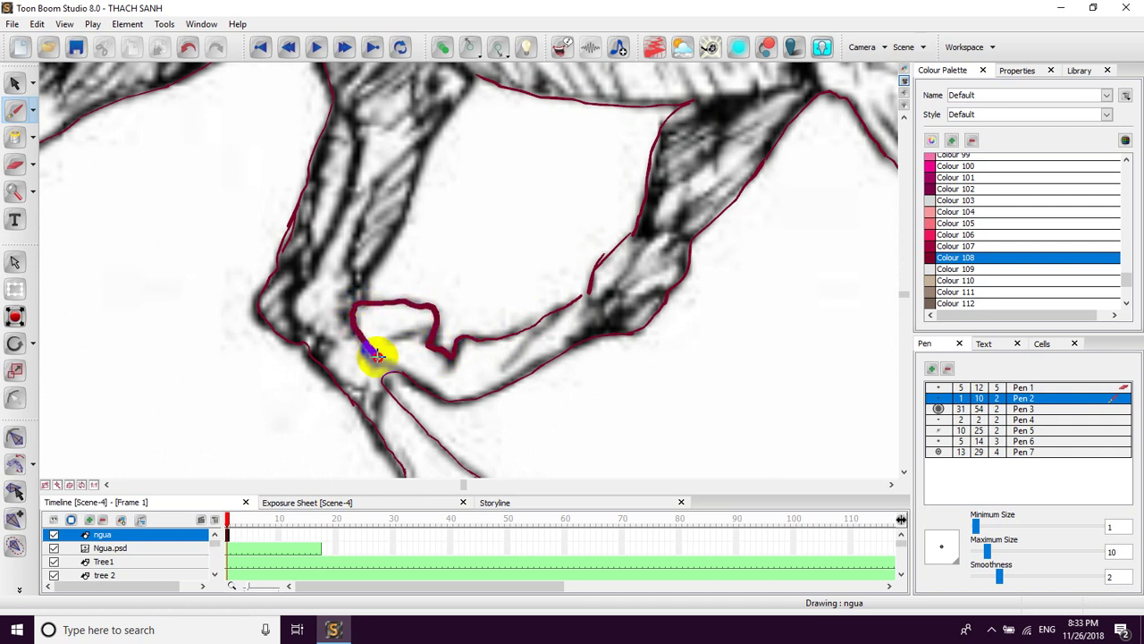
left_click_drag(403, 372, 406, 372)
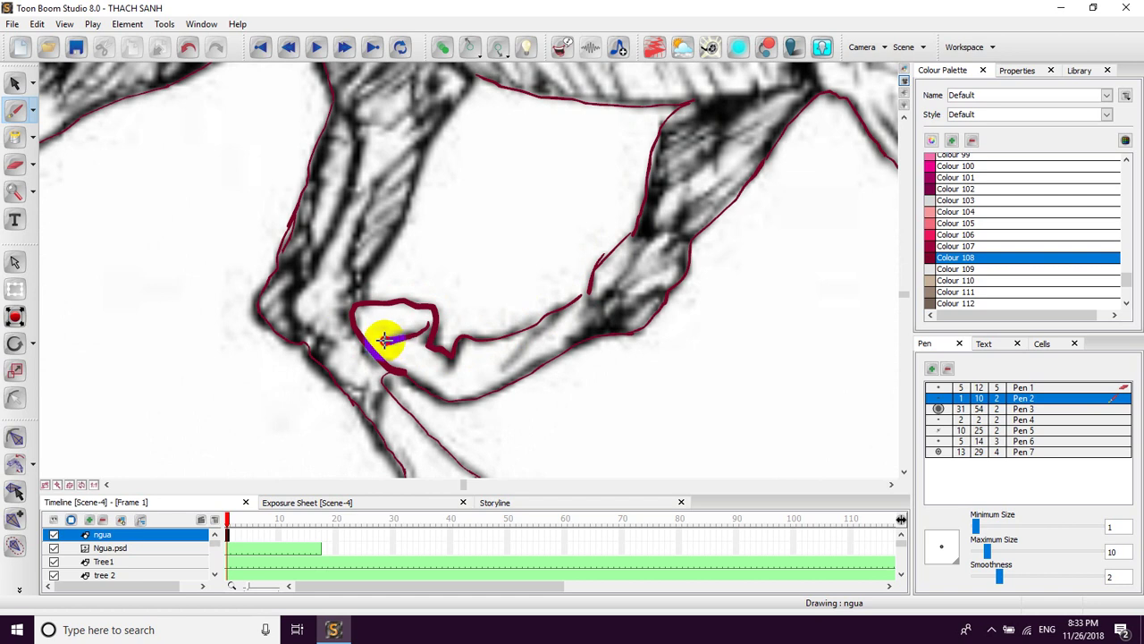
left_click_drag(364, 337, 366, 339)
Step: Trace the far hind leg's front edge and the upper thigh line where it meets the belly
scroll(447, 250, "up", 2)
left_click_drag(497, 141, 438, 225)
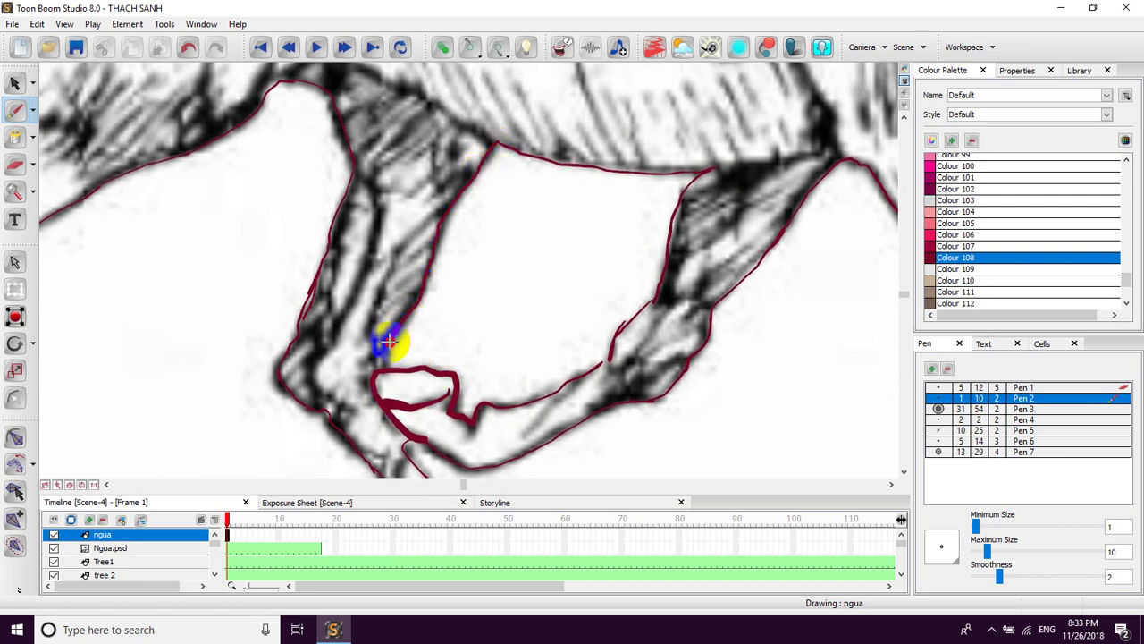
scroll(447, 235, "up", 4)
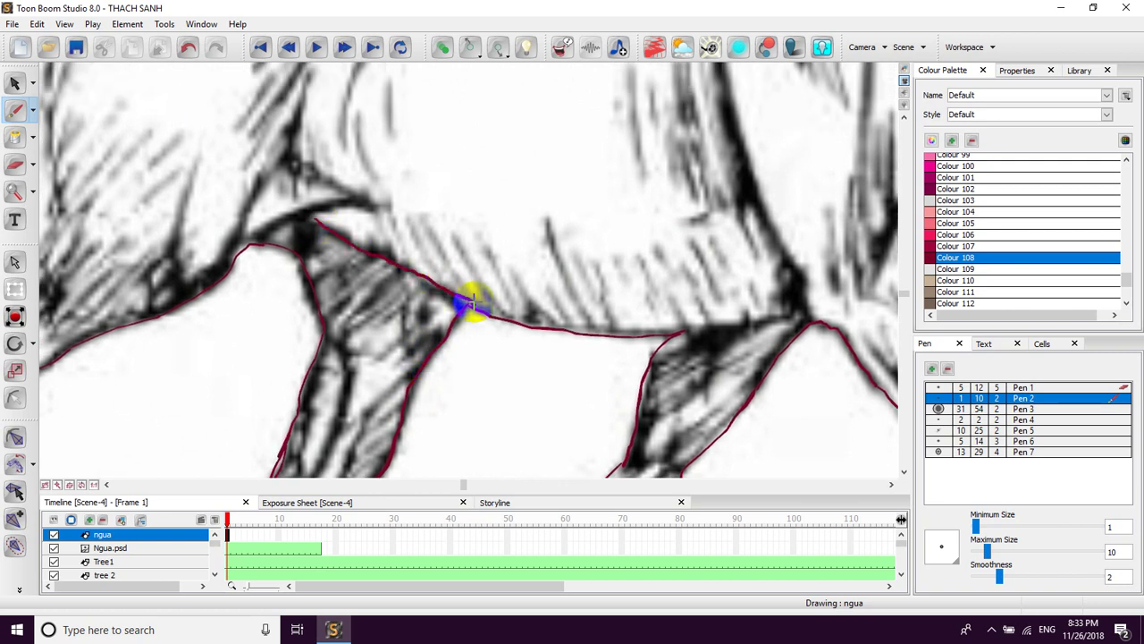
left_click_drag(471, 305, 474, 308)
scroll(554, 317, "up", 4)
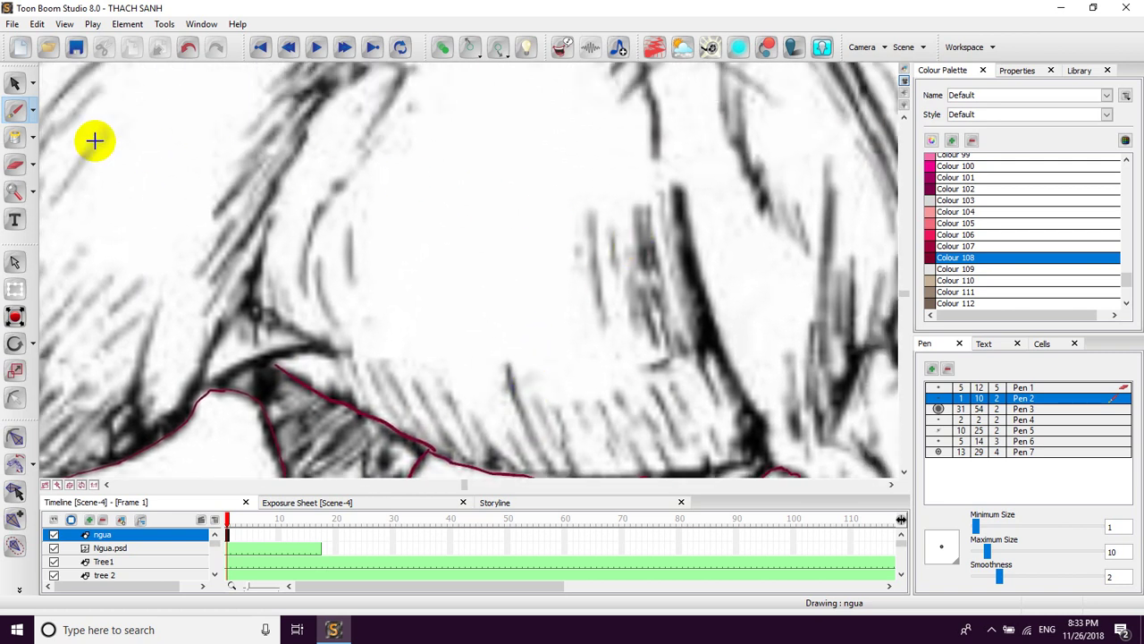
Step: Try to fill the horse's body with Colour 107 using the Paint tool
left_click(14, 137)
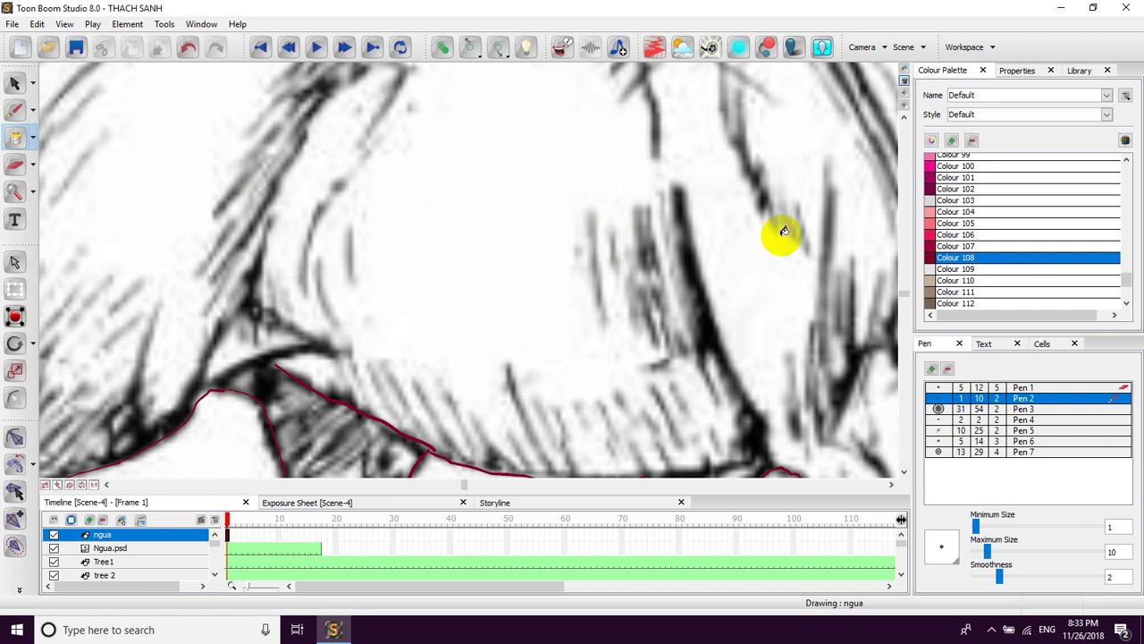
left_click(921, 244)
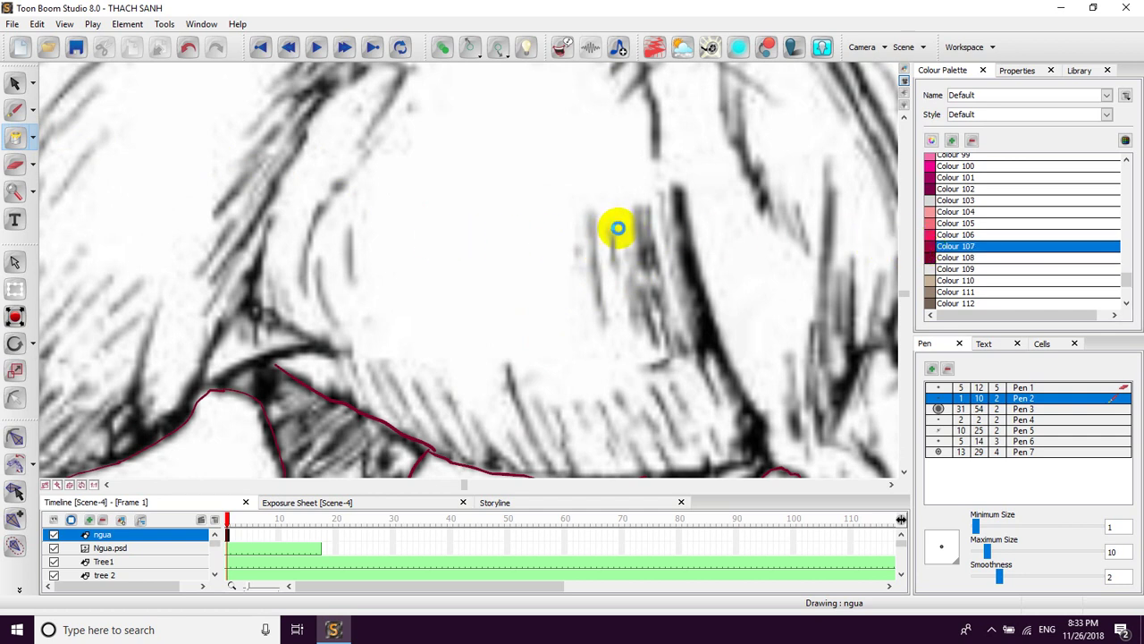
left_click_drag(532, 293, 591, 225)
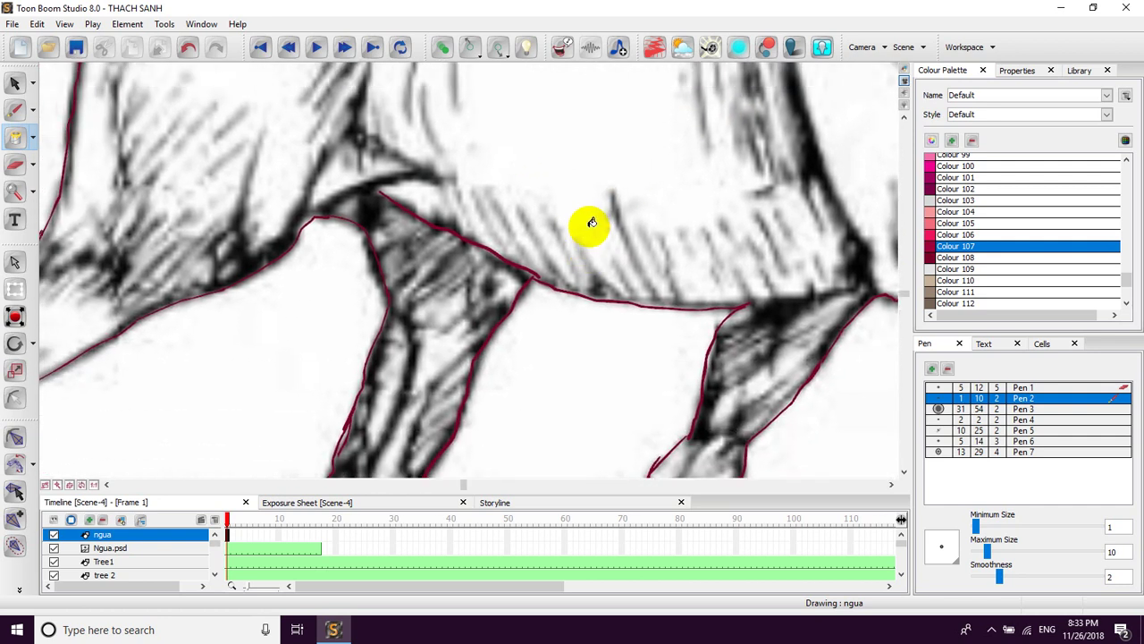
Step: Close the outline gaps where the belly meets the far hind leg and at the raised foreleg's knee with the brush in Colour 108
scroll(597, 234, "up", 5)
left_click(14, 107)
left_click(920, 257)
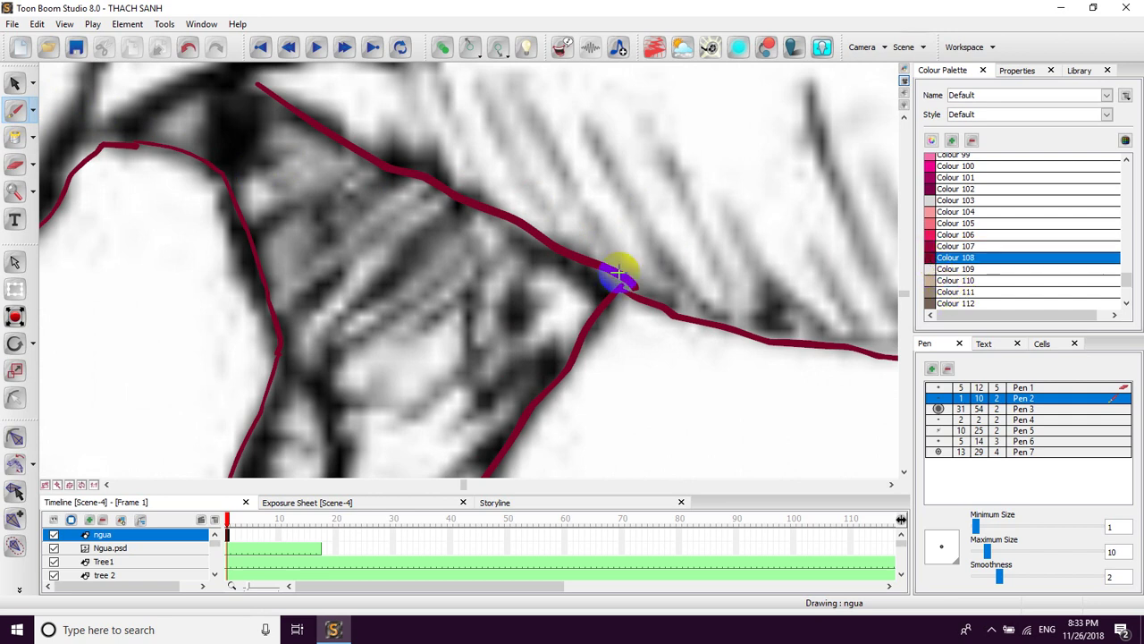
mouse_move(589, 291)
left_mouse_down()
mouse_move(620, 187)
mouse_move(542, 301)
mouse_move(554, 255)
mouse_move(508, 239)
mouse_move(545, 260)
mouse_move(539, 289)
mouse_move(584, 280)
left_mouse_up()
mouse_move(541, 329)
left_mouse_down()
mouse_move(509, 241)
mouse_move(501, 282)
left_mouse_up()
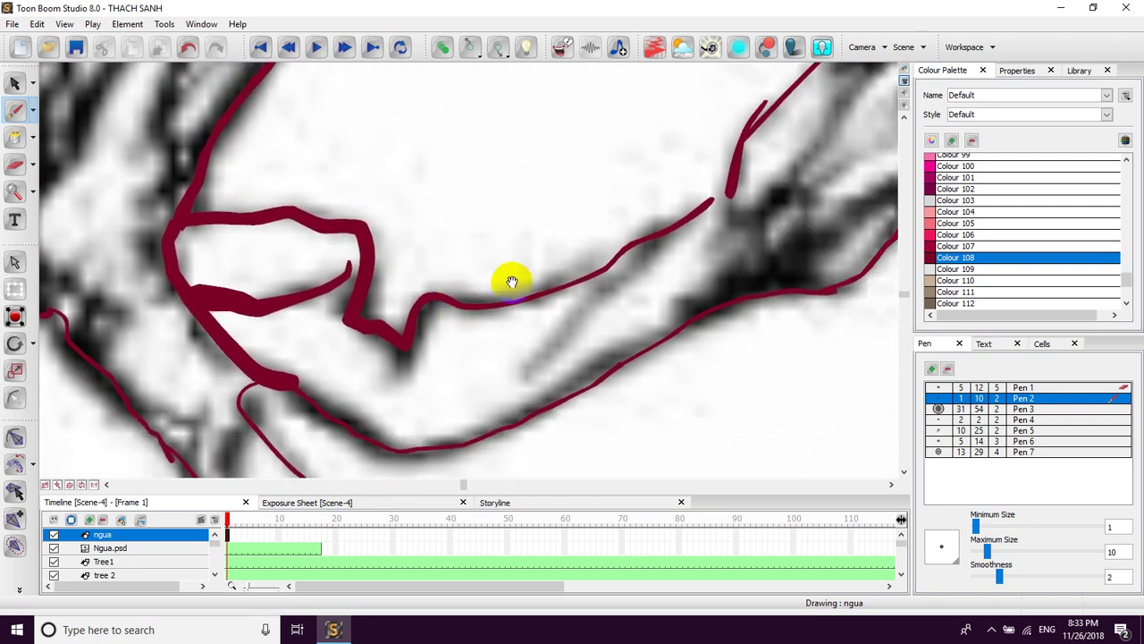
mouse_move(544, 246)
left_mouse_down()
mouse_move(659, 227)
mouse_move(487, 356)
left_mouse_up()
mouse_move(589, 206)
left_mouse_down()
mouse_move(587, 276)
mouse_move(613, 224)
mouse_move(583, 277)
mouse_move(602, 197)
left_mouse_up()
left_click_drag(581, 215, 649, 214)
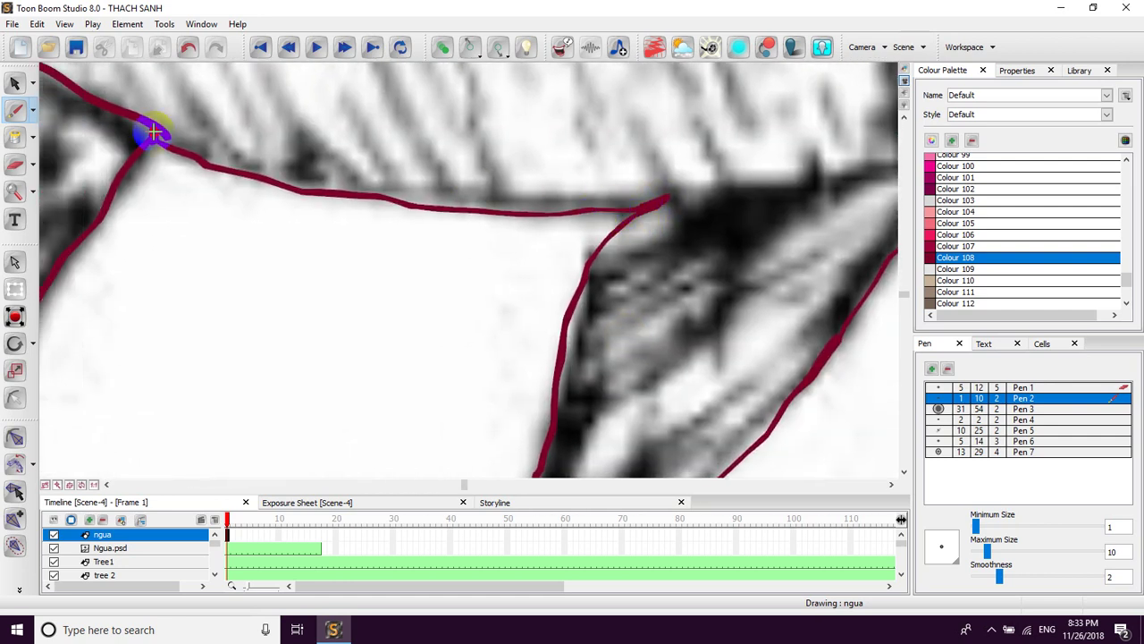
Step: Examine the traced outline around the legs, back, mane, ears and head for remaining gaps
mouse_move(159, 137)
left_mouse_down()
mouse_move(227, 158)
mouse_move(248, 194)
mouse_move(559, 306)
left_mouse_up()
left_click_drag(663, 365, 524, 294)
left_click_drag(712, 269, 537, 334)
mouse_move(706, 122)
left_mouse_down()
mouse_move(621, 224)
mouse_move(491, 260)
left_mouse_up()
mouse_move(602, 219)
left_mouse_down()
mouse_move(562, 307)
mouse_move(605, 217)
mouse_move(575, 277)
mouse_move(602, 185)
mouse_move(559, 317)
mouse_move(586, 229)
mouse_move(570, 340)
mouse_move(557, 277)
mouse_move(524, 250)
mouse_move(348, 195)
left_mouse_up()
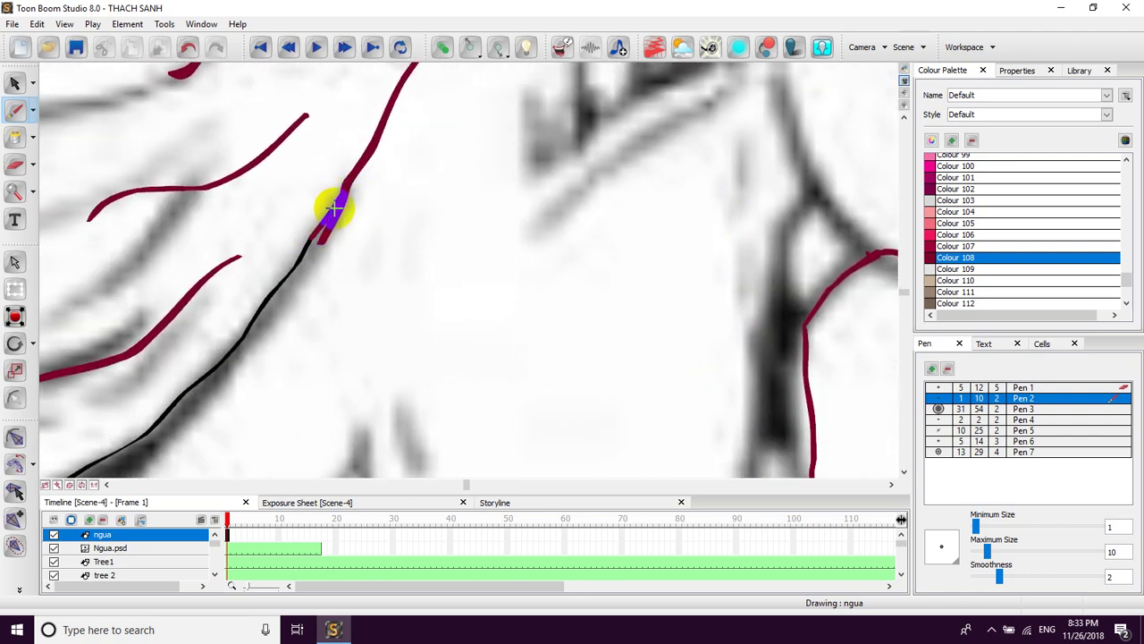
mouse_move(309, 264)
left_mouse_down()
mouse_move(375, 317)
mouse_move(460, 238)
mouse_move(378, 298)
mouse_move(436, 248)
left_mouse_up()
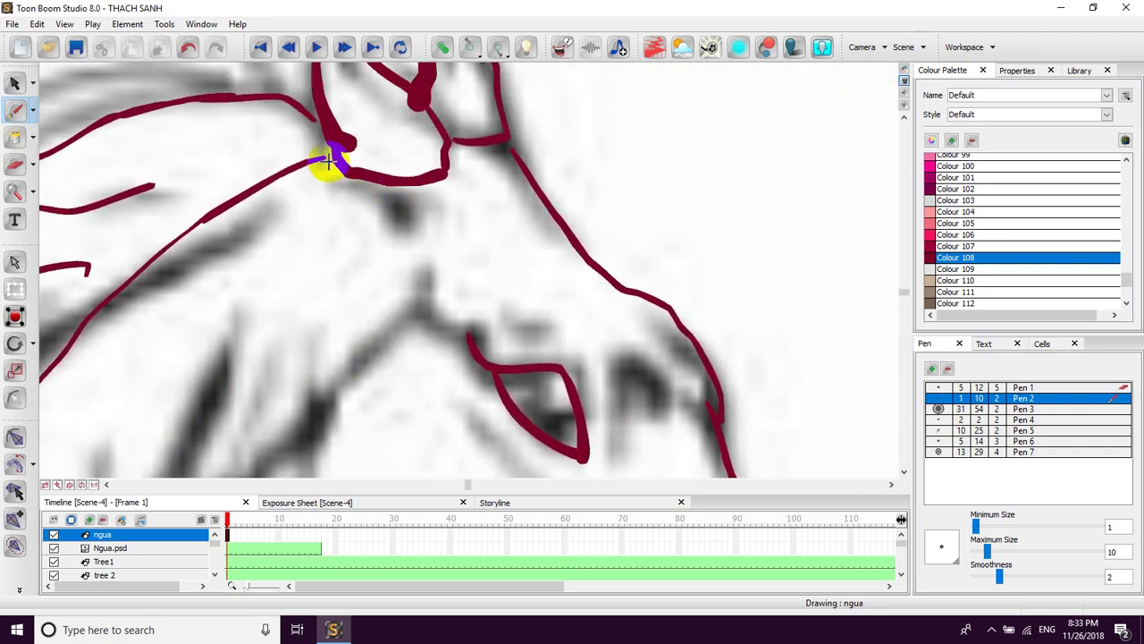
mouse_move(347, 152)
left_mouse_down()
mouse_move(390, 223)
mouse_move(415, 124)
left_mouse_up()
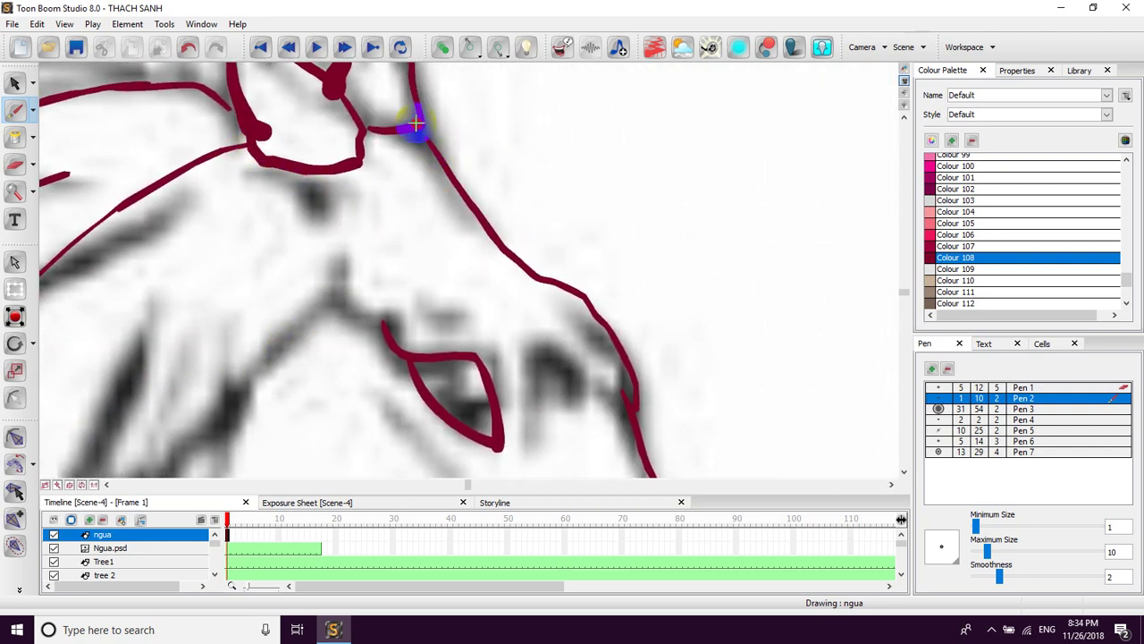
left_click_drag(441, 192, 340, 65)
left_click_drag(451, 246, 375, 129)
mouse_move(472, 331)
left_mouse_down()
mouse_move(437, 239)
mouse_move(455, 255)
mouse_move(424, 253)
mouse_move(449, 256)
mouse_move(537, 354)
mouse_move(498, 295)
mouse_move(549, 270)
left_mouse_up()
scroll(547, 268, "down", 2)
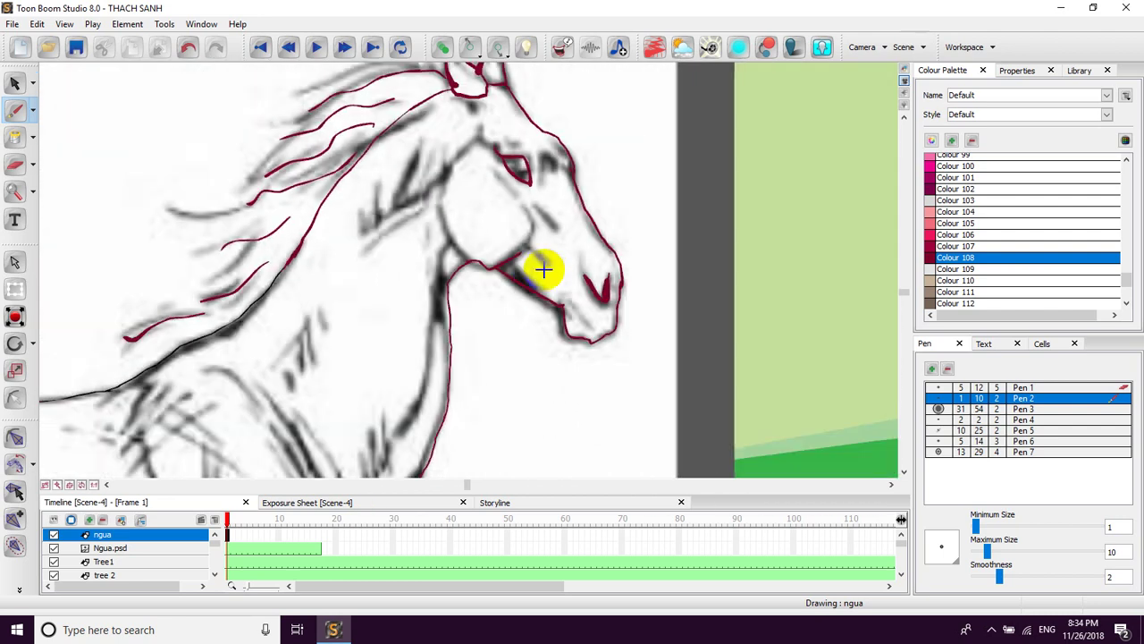
left_click_drag(376, 333, 490, 258)
mouse_move(344, 368)
left_mouse_down()
mouse_move(519, 248)
mouse_move(781, 210)
left_mouse_up()
Step: Fill the horse's whole body with Colour 107 as a test and undo the fill
left_click(14, 137)
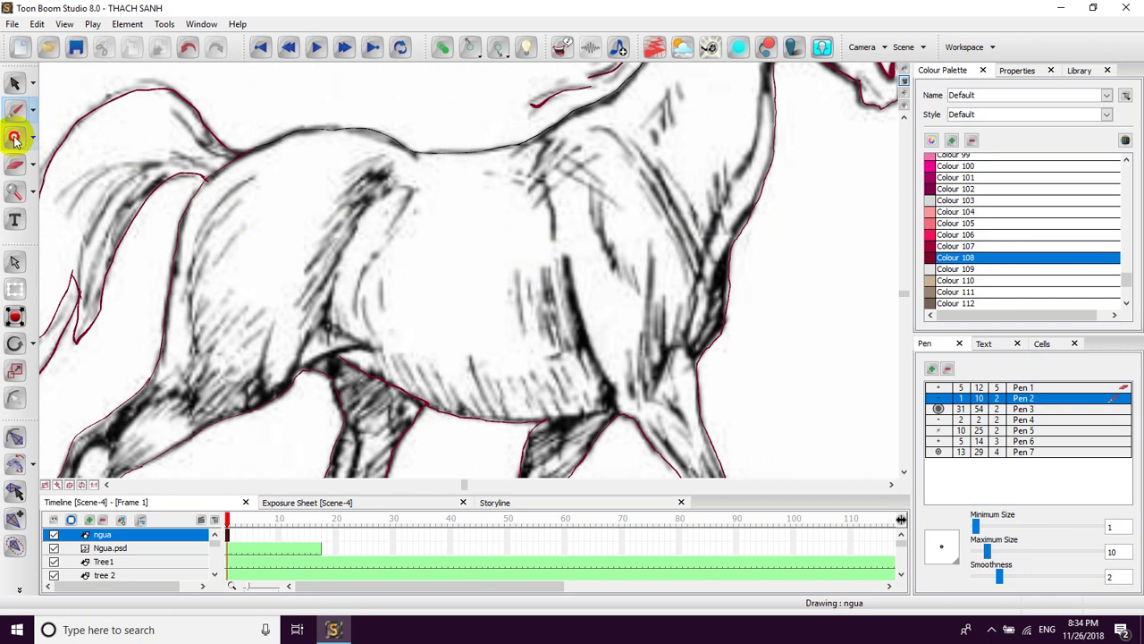
left_click(956, 246)
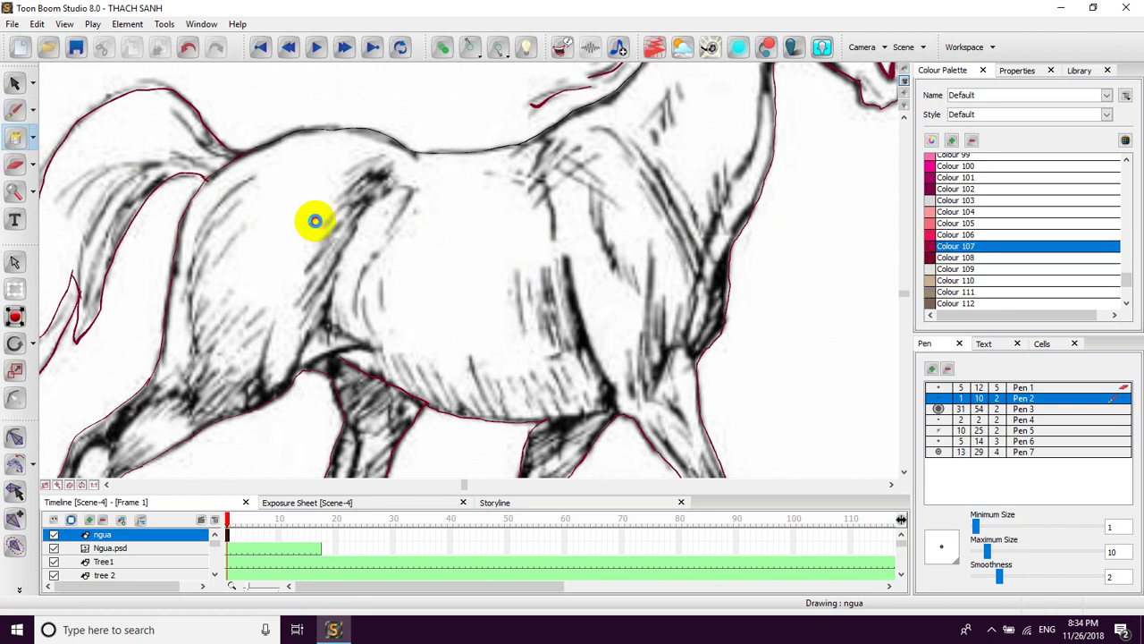
left_click(315, 218)
mouse_move(411, 265)
left_mouse_down()
mouse_move(335, 260)
mouse_move(370, 278)
mouse_move(373, 262)
mouse_move(456, 273)
mouse_move(381, 237)
left_mouse_up()
left_click_drag(532, 274, 443, 250)
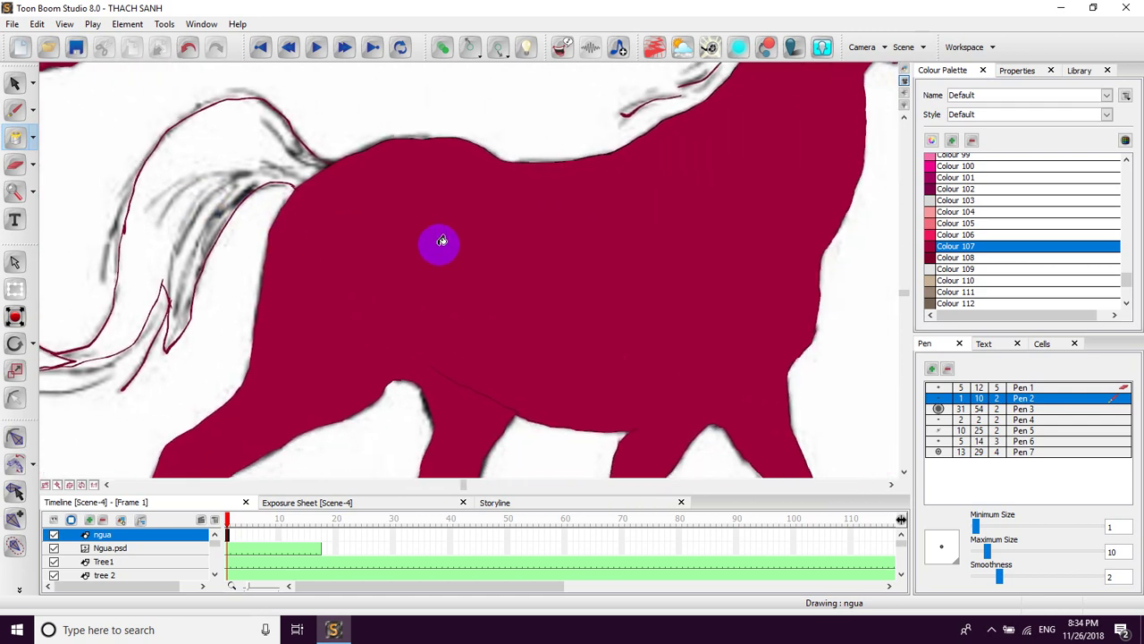
key("ctrl+z")
Step: Draw fine hatching strokes over the flank, rump and thigh with the brush in Colour 108, following the sketch
left_click_drag(886, 296, 765, 261)
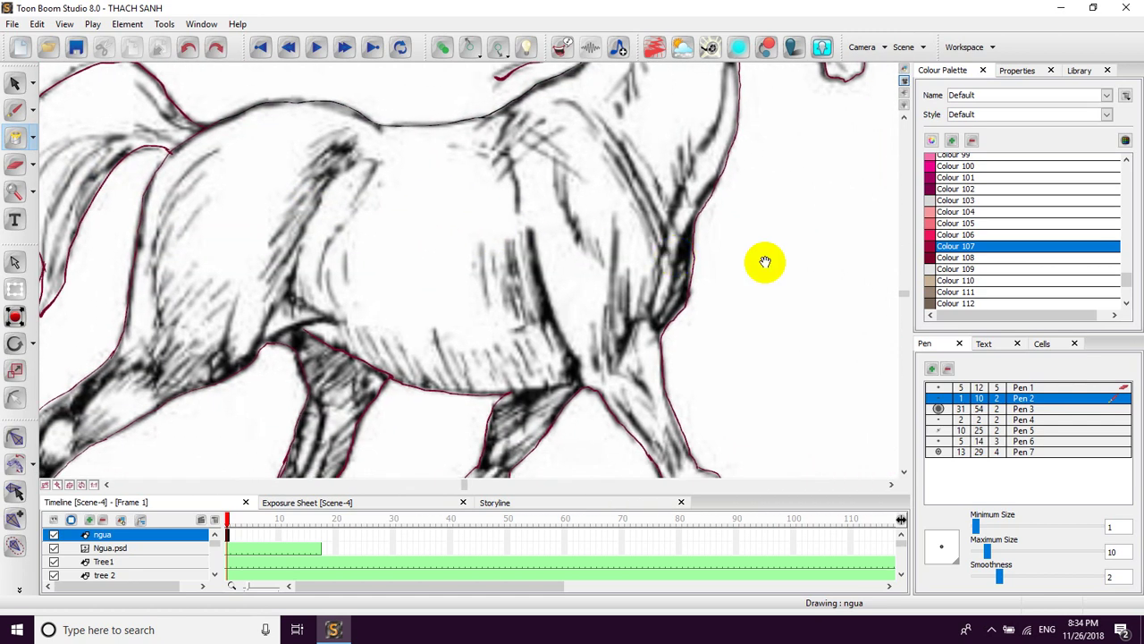
left_click(948, 258)
scroll(587, 227, "up", 1)
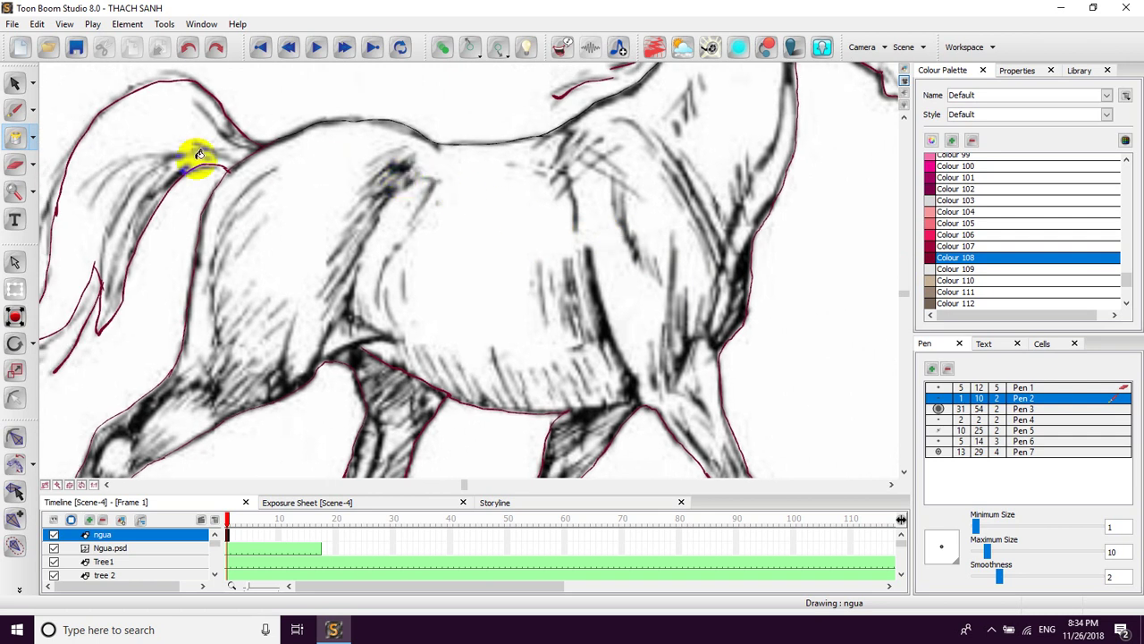
left_click(15, 110)
left_click_drag(393, 170, 348, 219)
left_click_drag(347, 281, 326, 315)
left_click_drag(313, 270, 354, 235)
left_click_drag(306, 145, 251, 210)
left_click_drag(296, 173, 254, 229)
mouse_move(294, 197)
left_mouse_down()
mouse_move(266, 232)
mouse_move(278, 220)
mouse_move(260, 265)
mouse_move(285, 253)
mouse_move(273, 279)
mouse_move(310, 298)
mouse_move(341, 216)
mouse_move(303, 271)
left_mouse_up()
mouse_move(333, 213)
left_mouse_down()
mouse_move(290, 267)
mouse_move(327, 208)
mouse_move(288, 252)
left_mouse_up()
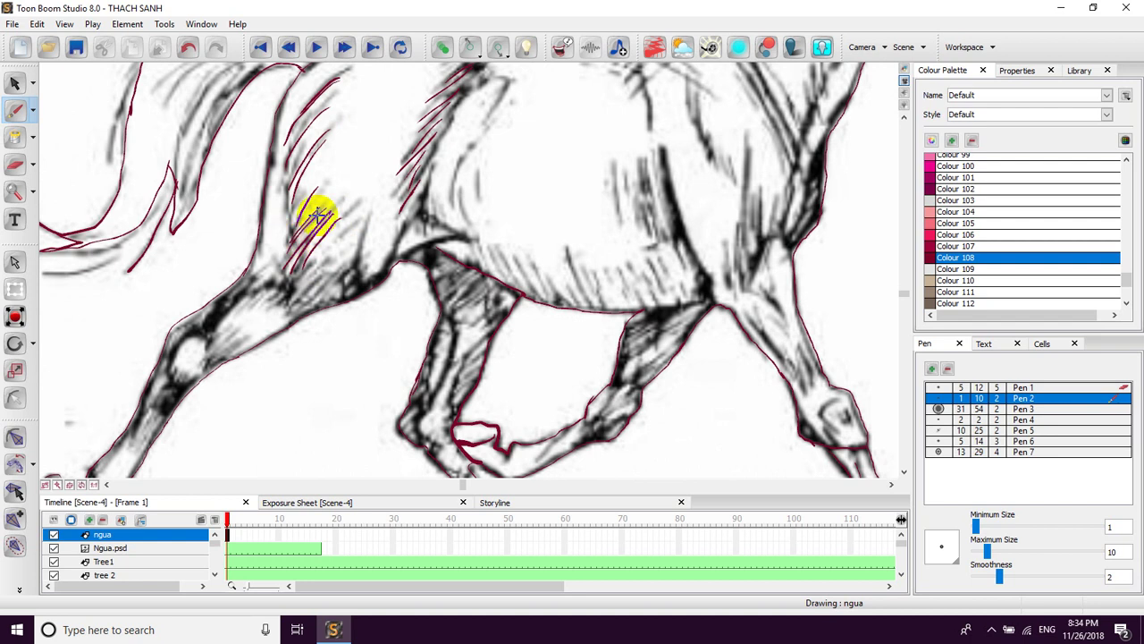
Step: Shade the dark patches of the hind legs with Pen 7 and hatch the far hind leg with Pen 5
left_click(935, 452)
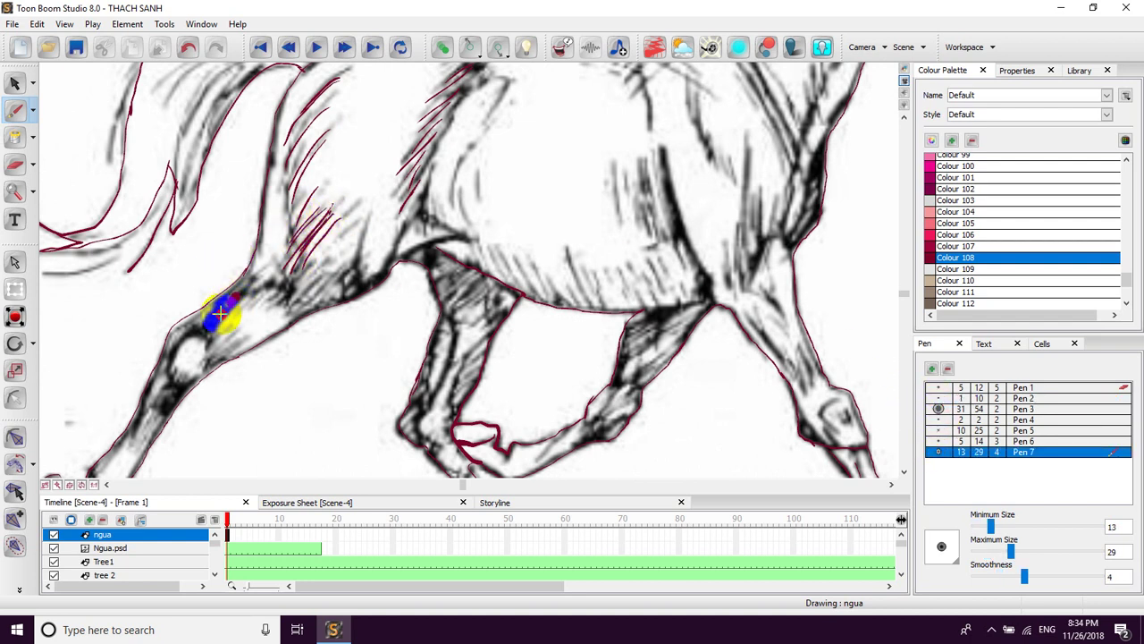
mouse_move(219, 327)
left_mouse_down()
mouse_move(327, 263)
mouse_move(460, 255)
mouse_move(444, 258)
left_mouse_up()
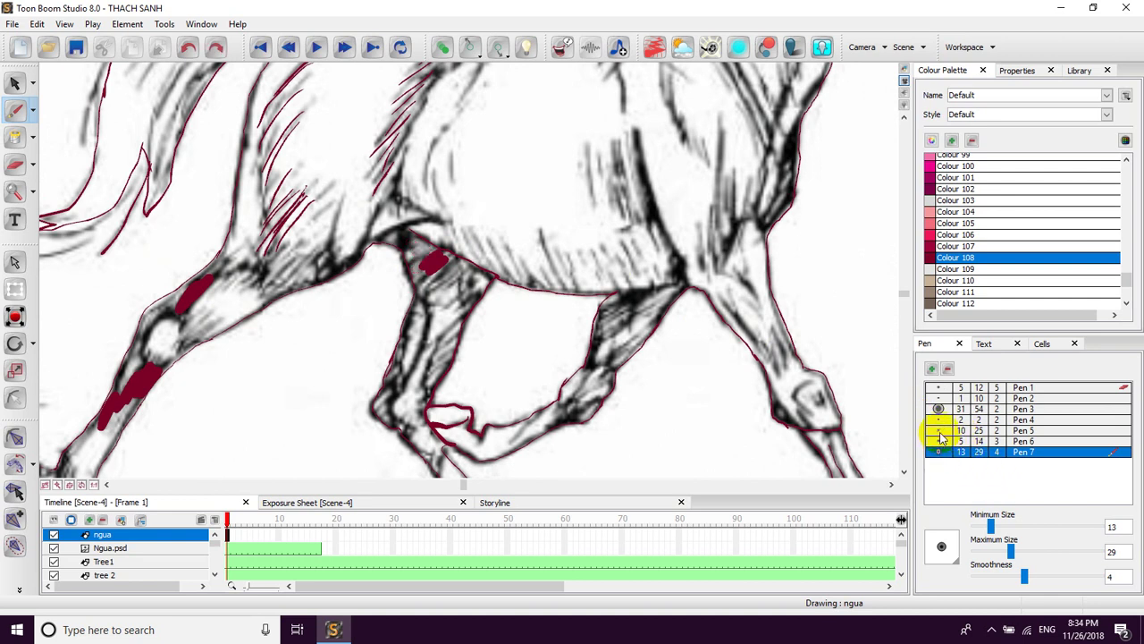
left_click(948, 430)
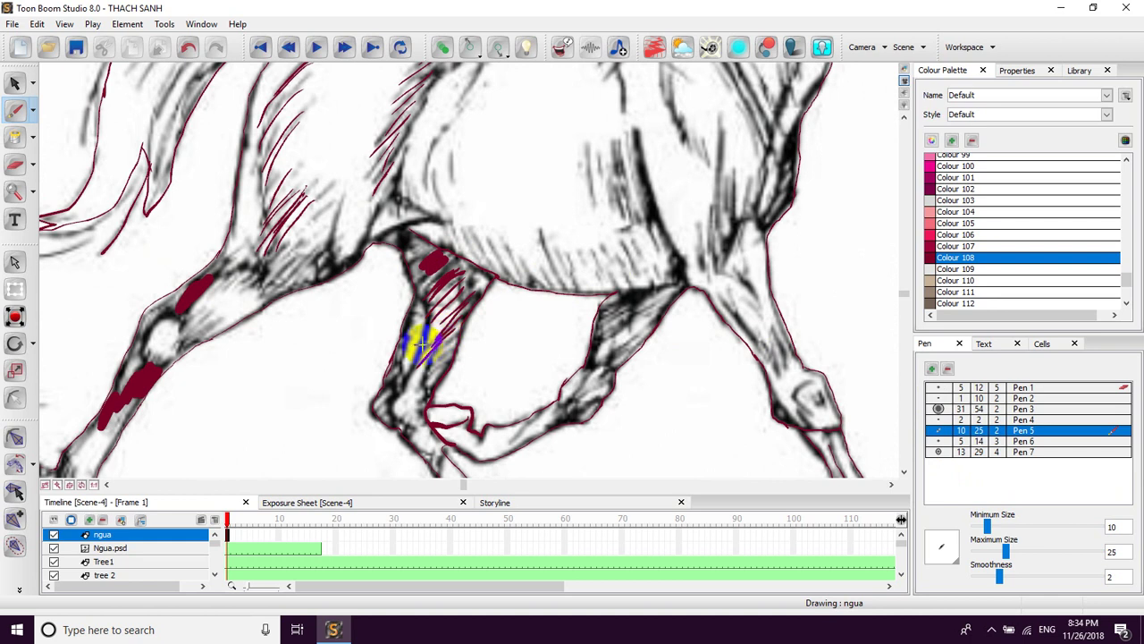
mouse_move(410, 312)
left_mouse_down()
mouse_move(389, 399)
mouse_move(396, 340)
left_mouse_up()
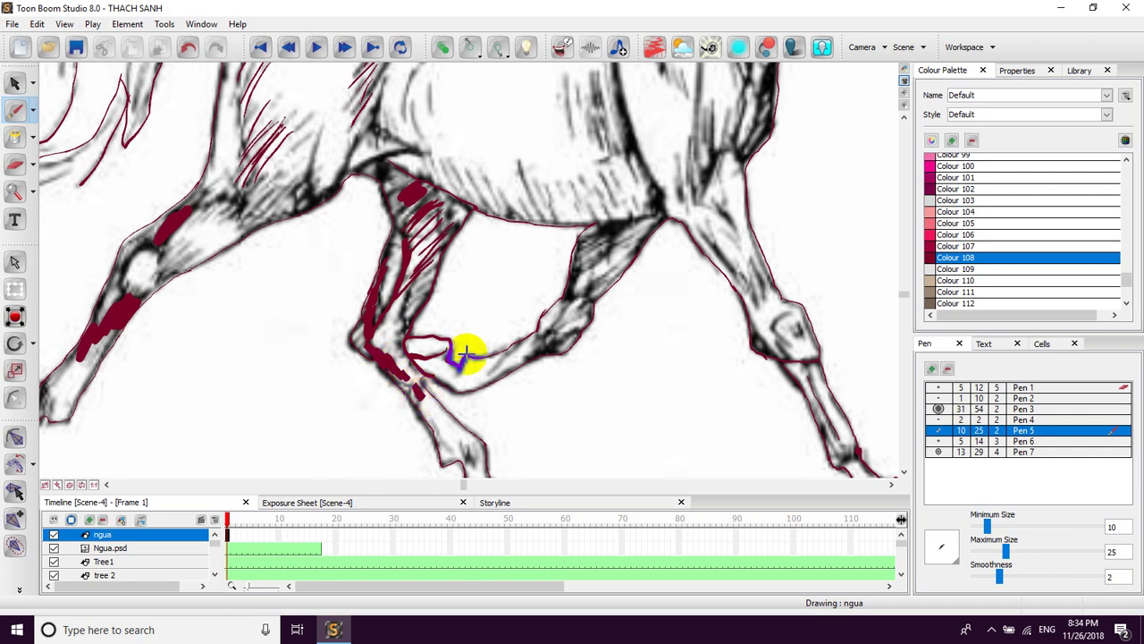
Step: Shade the leading foreleg's knee, the chest and the shoulder muscles with Pen 5
left_click_drag(579, 276, 486, 341)
mouse_move(585, 342)
left_mouse_down()
mouse_move(549, 306)
mouse_move(521, 299)
left_mouse_up()
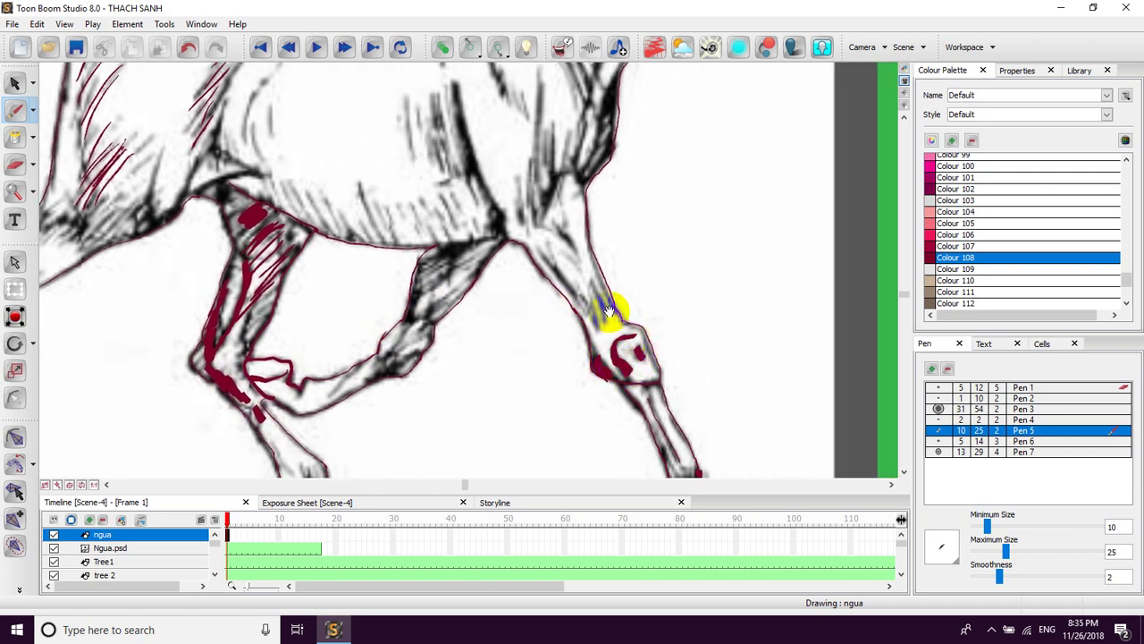
scroll(613, 306, "up", 4)
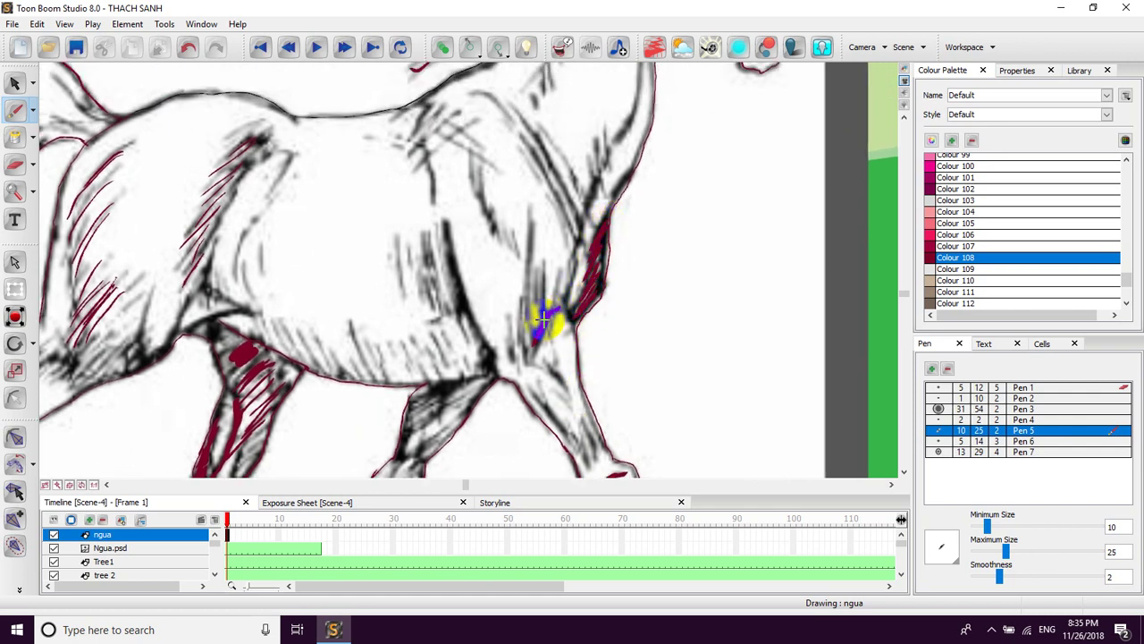
scroll(543, 311, "up", 3)
mouse_move(524, 256)
left_mouse_down()
mouse_move(524, 289)
mouse_move(565, 344)
mouse_move(559, 336)
left_mouse_up()
mouse_move(459, 266)
left_mouse_down()
mouse_move(472, 311)
mouse_move(507, 317)
mouse_move(507, 431)
left_mouse_up()
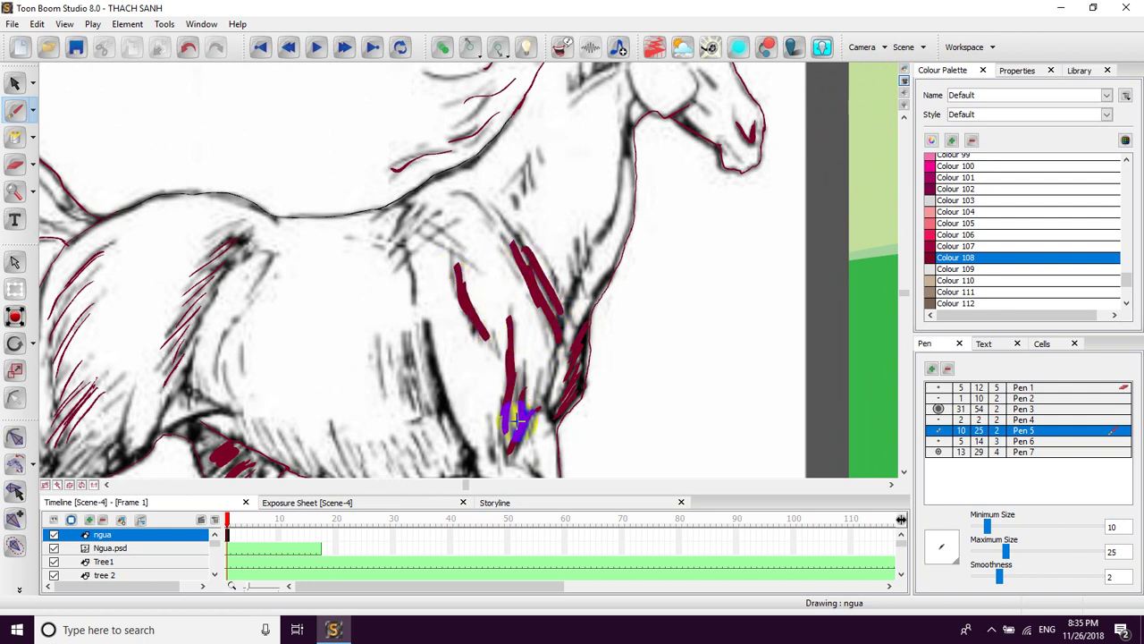
Step: Draw thick shading strokes behind the shoulder down to the elbow and short hatching strokes along the belly
scroll(501, 339, "up", 2)
left_click_drag(430, 261, 445, 338)
scroll(445, 322, "down", 2)
mouse_move(435, 284)
left_mouse_down()
mouse_move(473, 403)
mouse_move(477, 388)
left_mouse_up()
scroll(477, 388, "down", 1)
left_click_drag(421, 349, 423, 383)
mouse_move(408, 363)
left_mouse_down()
mouse_move(404, 384)
mouse_move(355, 364)
mouse_move(438, 338)
mouse_move(475, 286)
left_mouse_up()
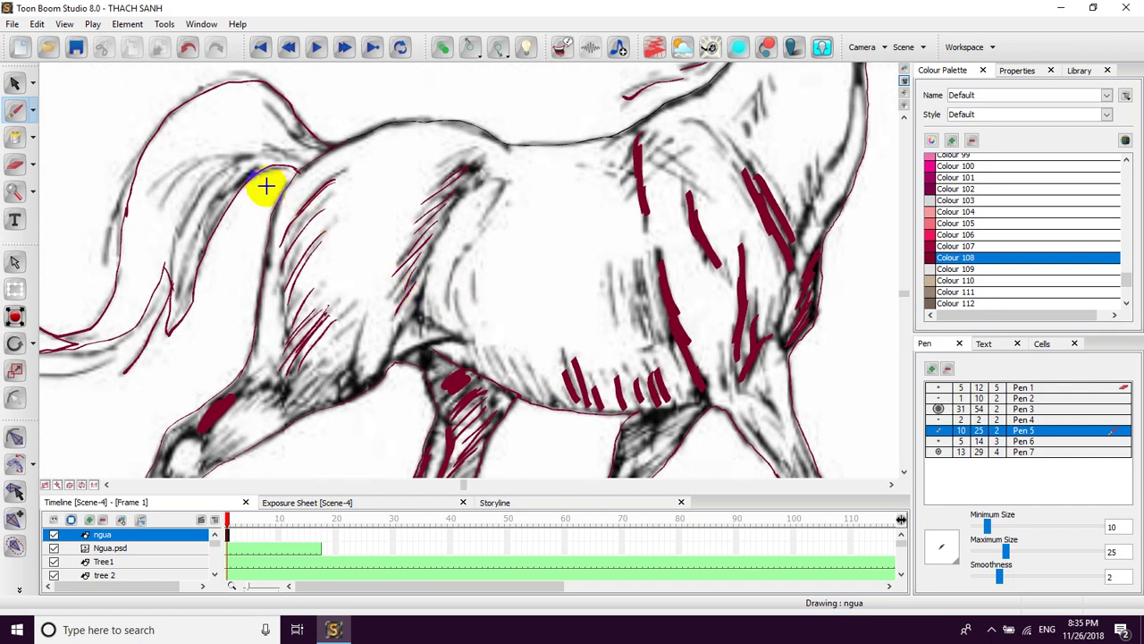
Step: Paint the tail's inner hair strands from the rump outwards with Pen 5
mouse_move(257, 168)
left_mouse_down()
mouse_move(223, 204)
mouse_move(233, 184)
mouse_move(198, 259)
left_mouse_up()
left_click_drag(258, 148, 202, 196)
left_click_drag(229, 170, 179, 245)
left_click_drag(233, 145, 158, 195)
left_click_drag(190, 156, 151, 193)
left_click_drag(241, 153, 306, 81)
left_click_drag(197, 256, 119, 311)
Step: Paint thicker hair strands along the mane on the horse's neck with Pen 5
mouse_move(661, 65)
left_mouse_down()
mouse_move(506, 181)
mouse_move(388, 249)
left_mouse_up()
left_click_drag(520, 138, 479, 175)
left_click_drag(555, 98, 529, 184)
mouse_move(537, 131)
left_mouse_down()
mouse_move(499, 173)
mouse_move(427, 204)
left_mouse_up()
left_click_drag(564, 161, 429, 204)
mouse_move(586, 104)
left_mouse_down()
mouse_move(529, 159)
mouse_move(504, 156)
mouse_move(468, 178)
left_mouse_up()
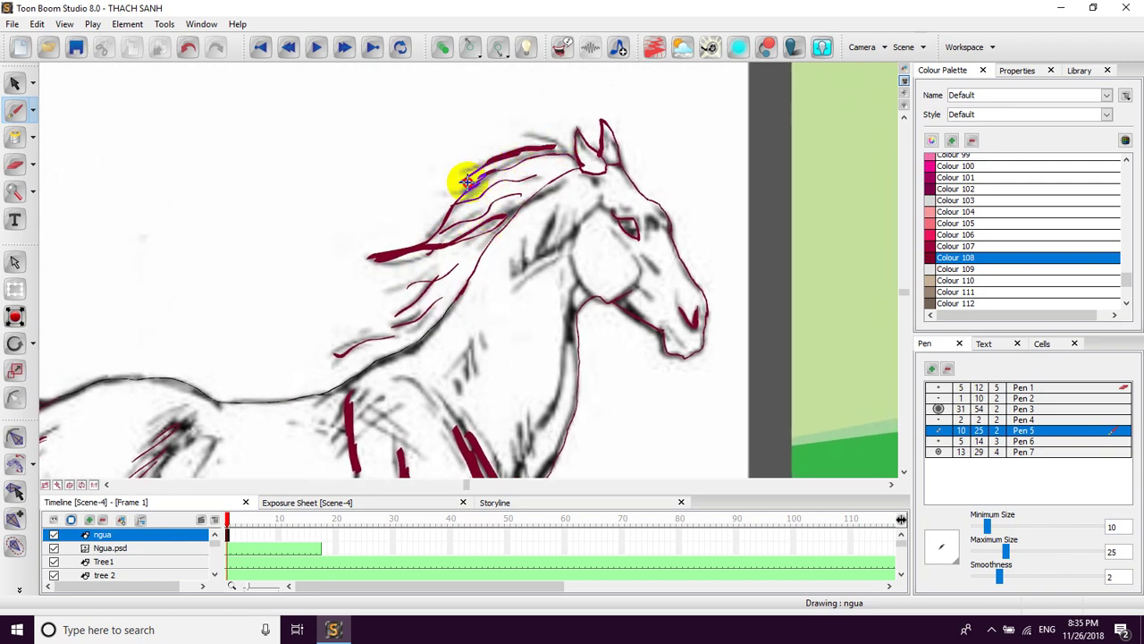
Step: Draw the shading strokes on the upper neck behind the cheek and along the cheek's upper edge with Pen 5
left_click_drag(631, 228, 573, 194)
scroll(572, 194, "up", 6)
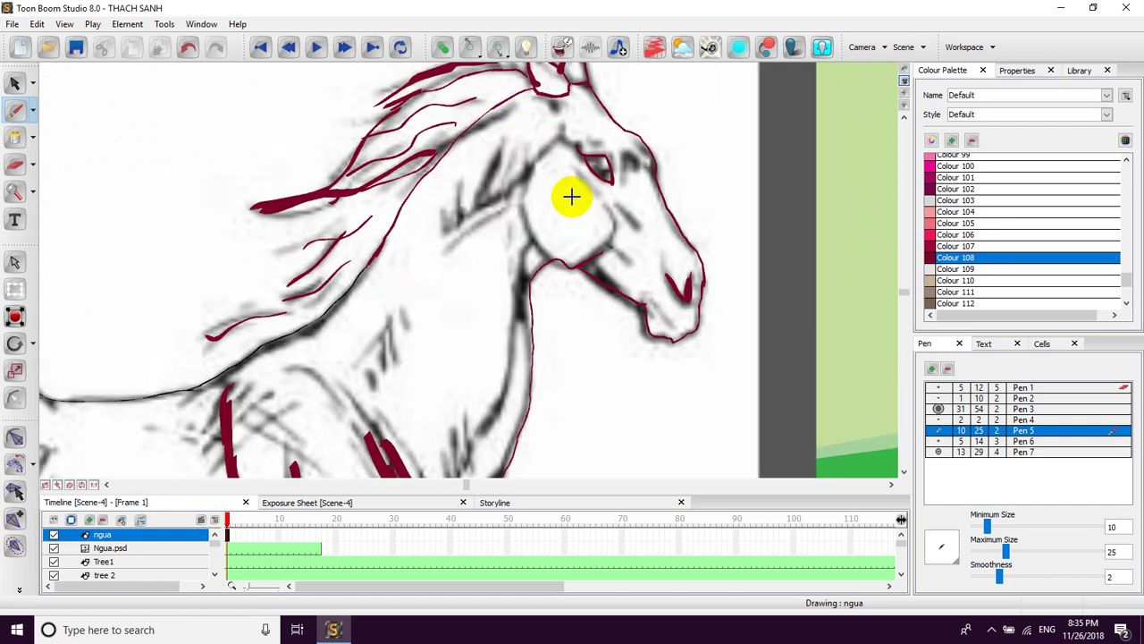
mouse_move(490, 130)
left_mouse_down()
mouse_move(490, 156)
mouse_move(596, 98)
mouse_move(536, 159)
mouse_move(524, 255)
mouse_move(549, 273)
mouse_move(536, 259)
left_mouse_up()
scroll(511, 179, "down", 2)
scroll(510, 179, "right", 2)
scroll(528, 237, "down", 2)
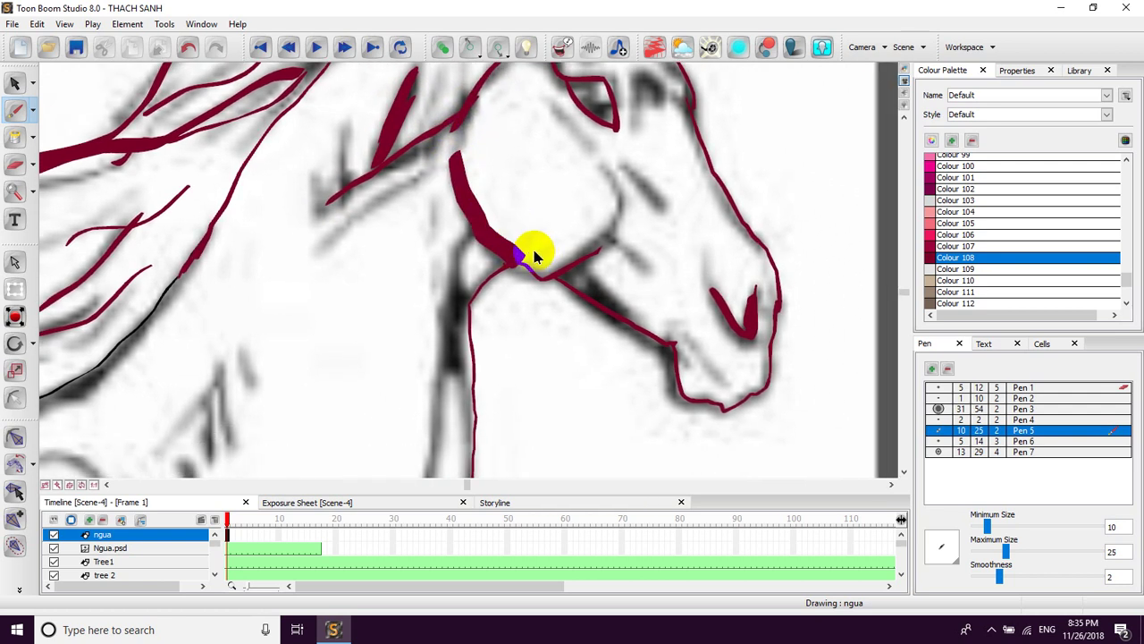
Step: Try to trace the rounded rear cheek line with Pen 5 and undo the strokes
key("ctrl+z")
left_click_drag(455, 164, 542, 278)
key("ctrl+z")
Step: Trace the rear cheek curve and the throat line below it with Pen 4
left_click(937, 419)
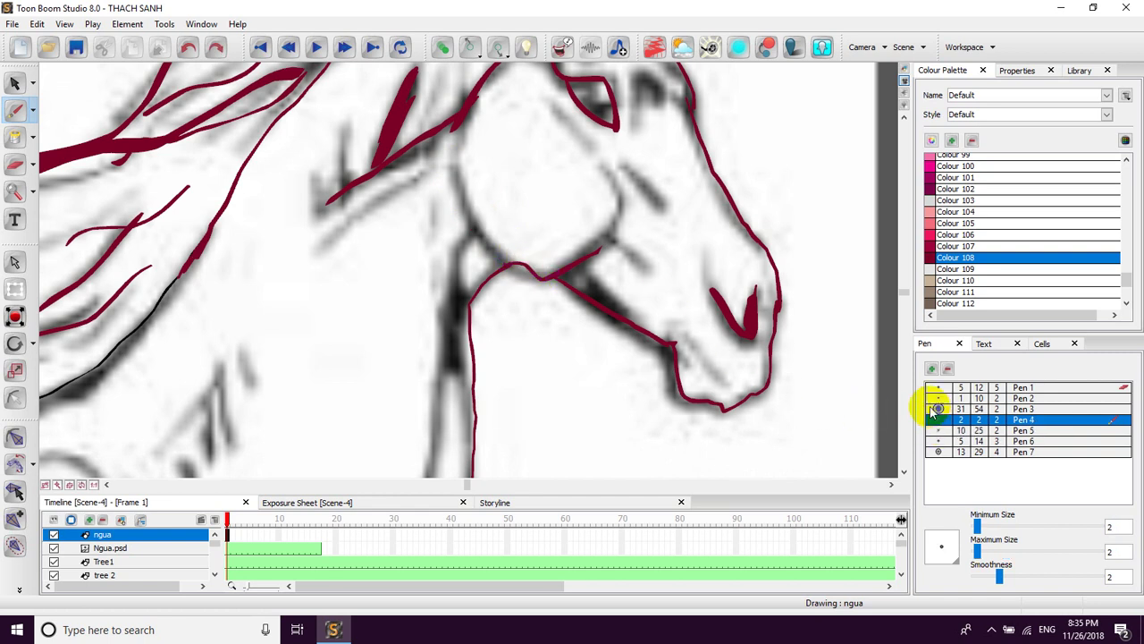
left_click_drag(453, 165, 474, 224)
mouse_move(508, 260)
left_mouse_down()
mouse_move(454, 310)
mouse_move(467, 234)
mouse_move(463, 259)
left_mouse_up()
key("space")
key("space")
left_click_drag(653, 120, 591, 288)
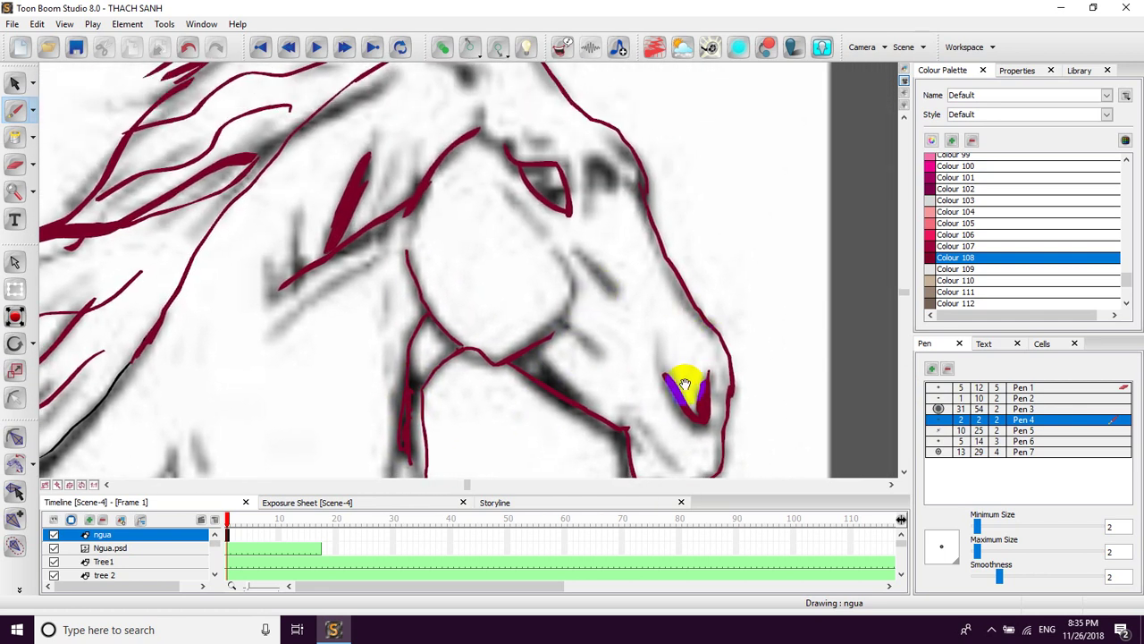
Step: Paint the pupil inside the horse's eye with Colour 19 and a small arched line in front of the eye with Colour 24
left_click_drag(703, 383, 596, 266)
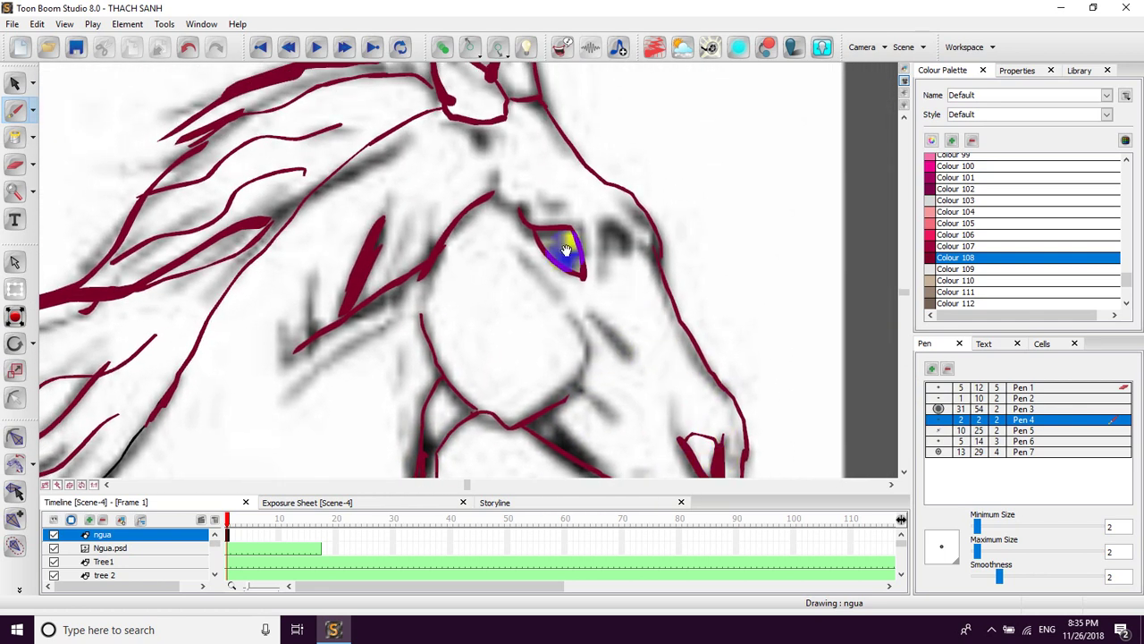
left_click_drag(1124, 286, 1126, 148)
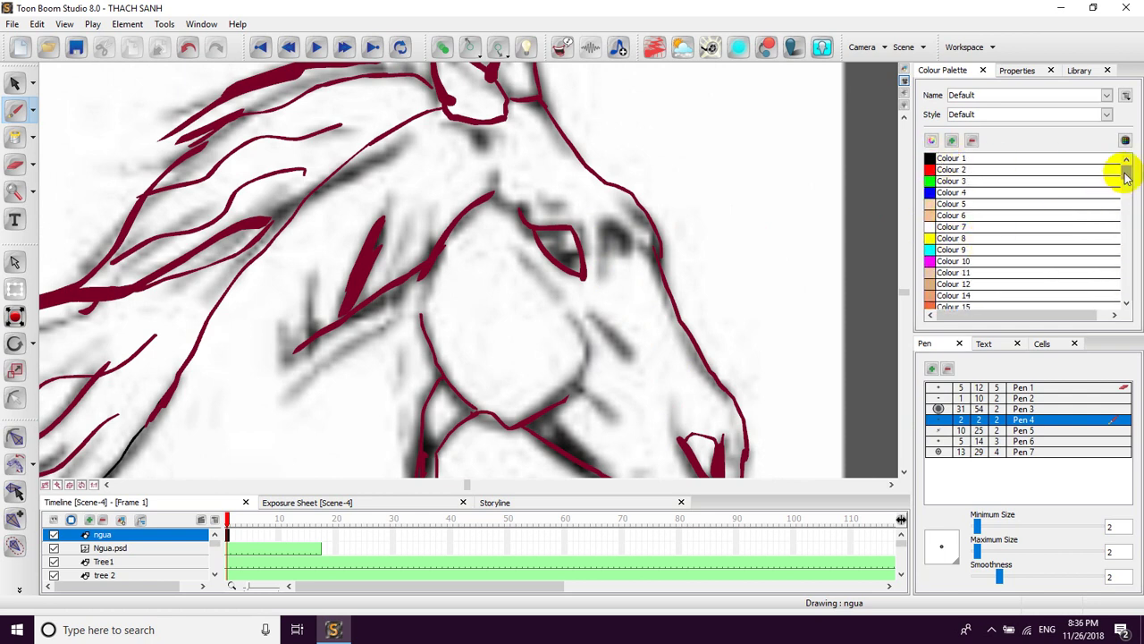
left_click_drag(1128, 172, 1118, 187)
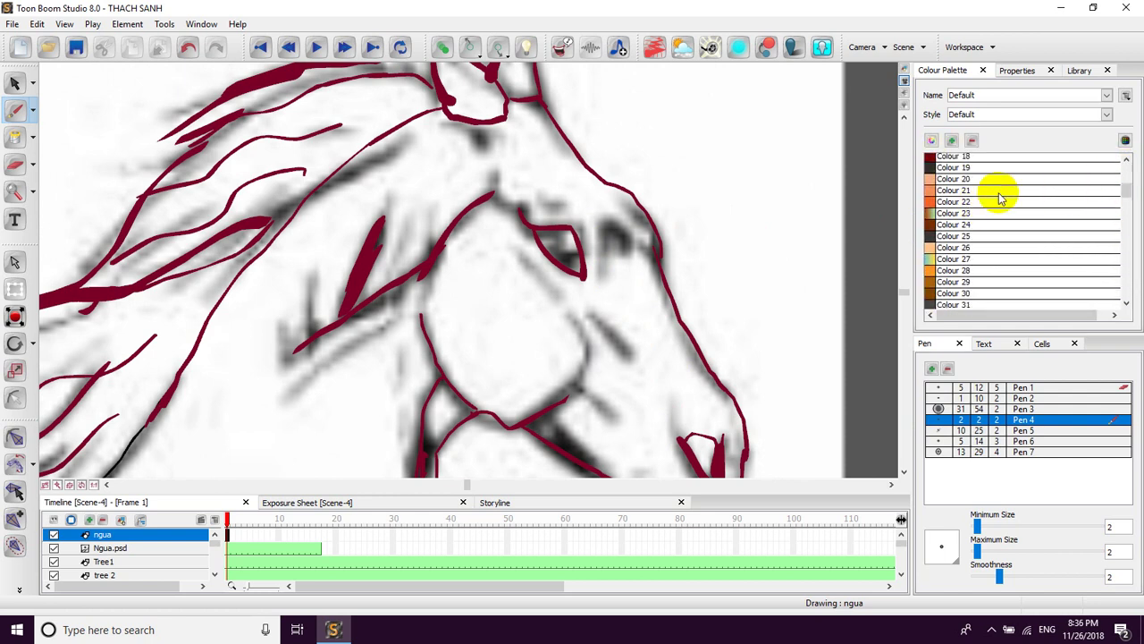
left_click(929, 167)
left_click_drag(538, 229, 556, 230)
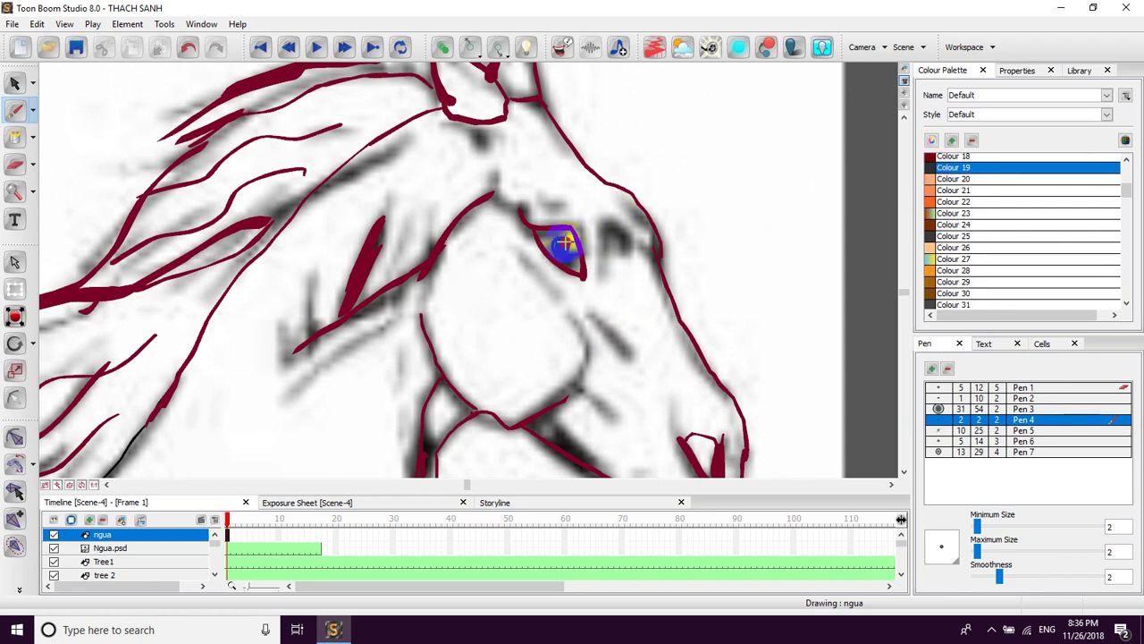
left_click(930, 224)
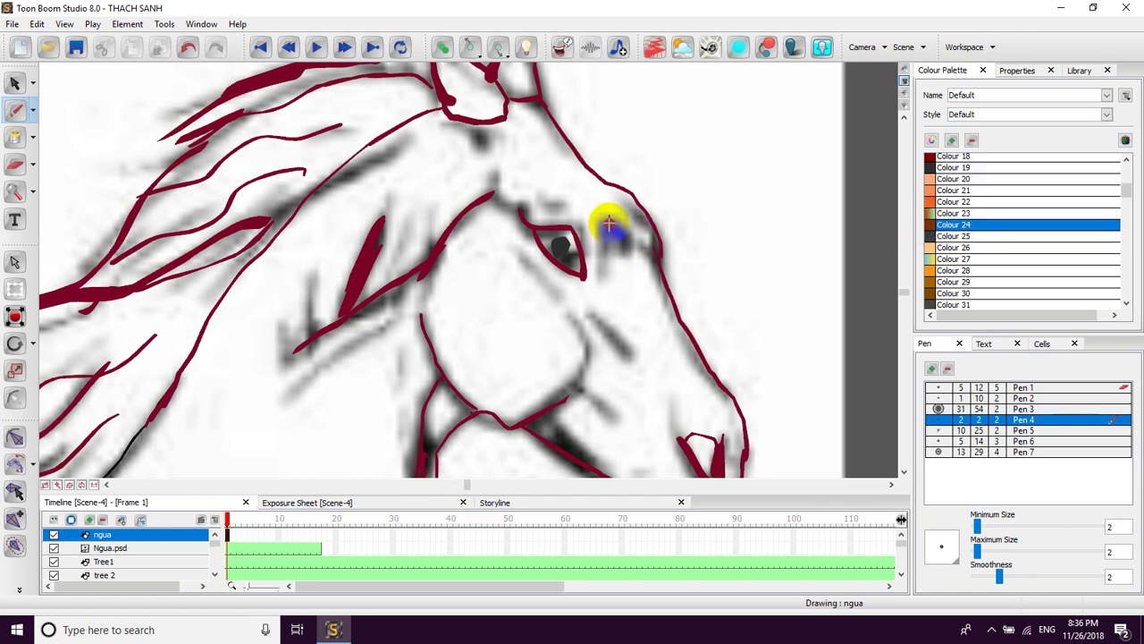
mouse_move(600, 261)
left_mouse_down()
mouse_move(621, 235)
mouse_move(630, 250)
left_mouse_up()
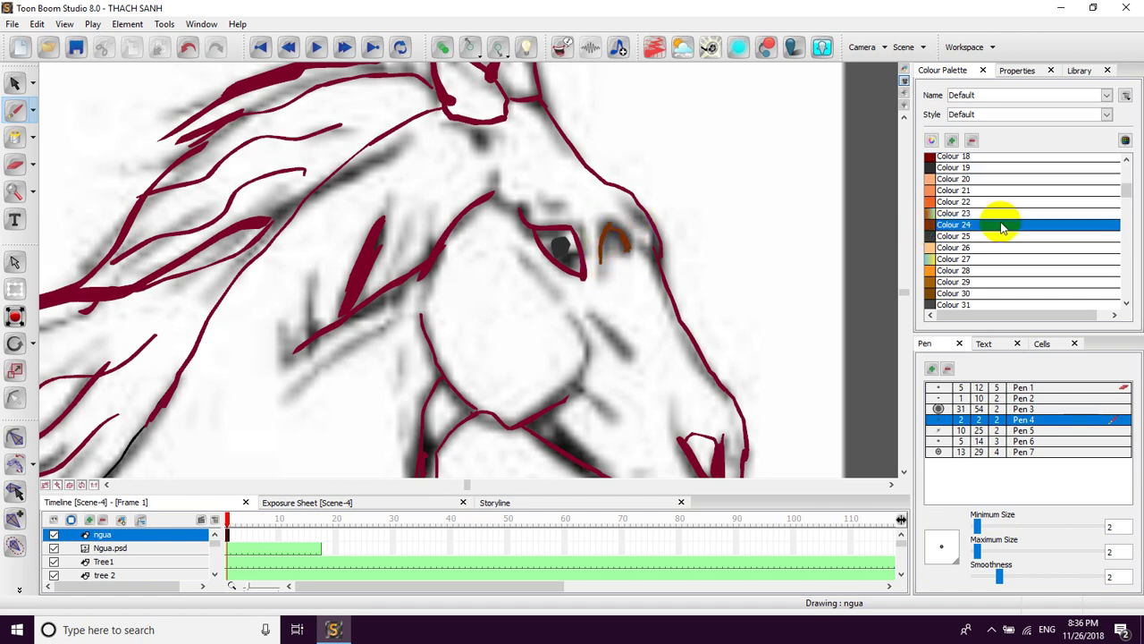
Step: Fill the inside of the eye around the pupil with white Colour 7 using the Paint tool
left_click_drag(1124, 190, 1093, 174)
left_click(931, 228)
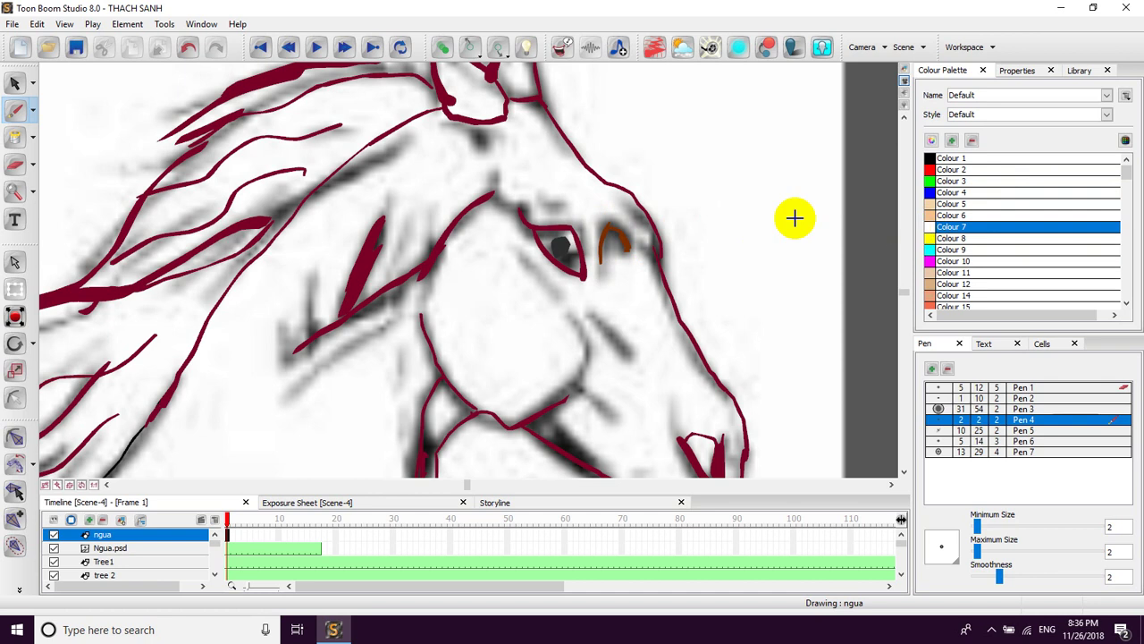
left_click(16, 137)
left_click(560, 266)
left_click_drag(575, 253, 577, 252)
Step: Brush the front cheek curve below the eye and a short stroke at the jaw with Pen 4 in Colour 7
mouse_move(497, 325)
left_mouse_down()
mouse_move(554, 259)
mouse_move(510, 250)
left_mouse_up()
left_click(25, 118)
left_click_drag(542, 183, 590, 253)
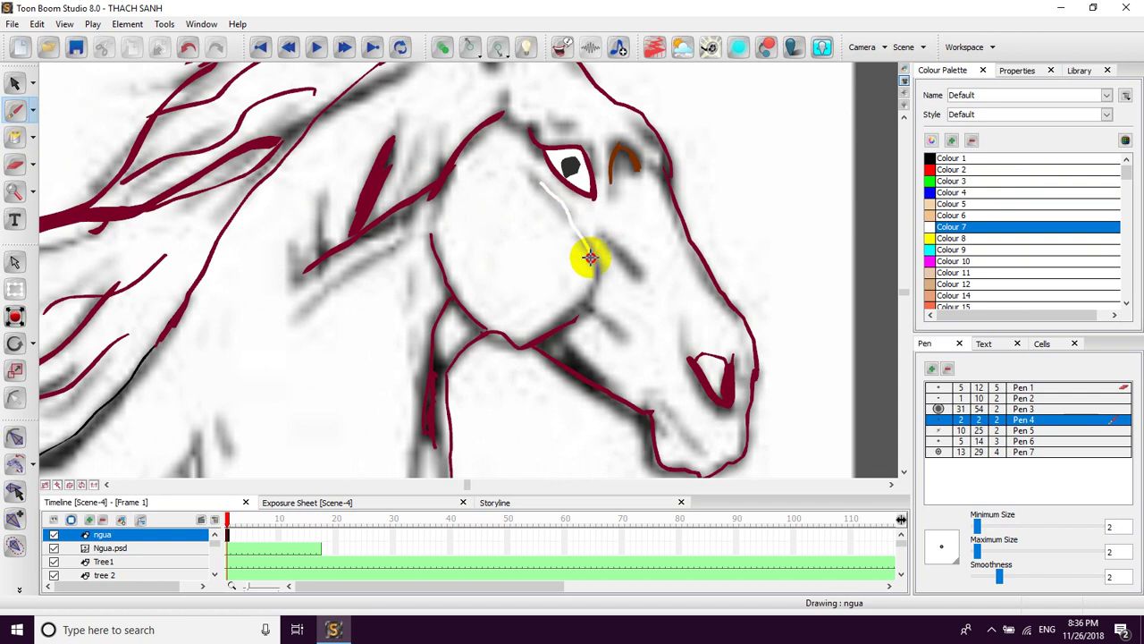
mouse_move(582, 296)
left_mouse_down()
mouse_move(561, 318)
mouse_move(569, 356)
left_mouse_up()
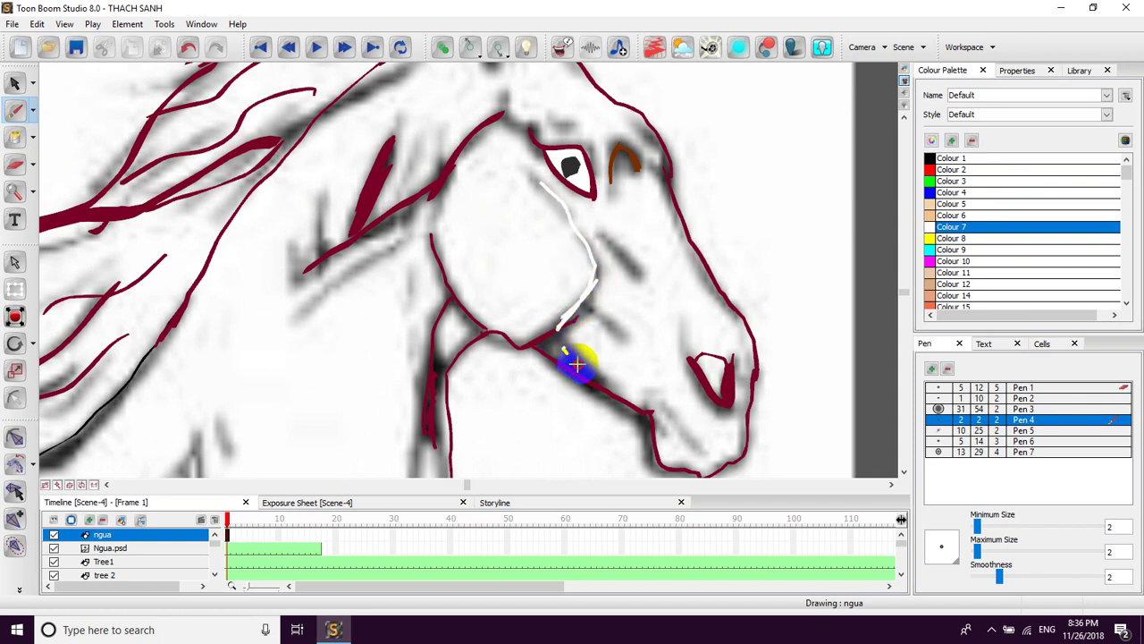
Step: Brush over the front cheek curve and the jaw shadow with Colour 24
left_click_drag(1124, 171, 1125, 186)
left_click(947, 254)
mouse_move(582, 191)
left_mouse_down()
mouse_move(556, 195)
mouse_move(587, 265)
mouse_move(567, 315)
left_mouse_up()
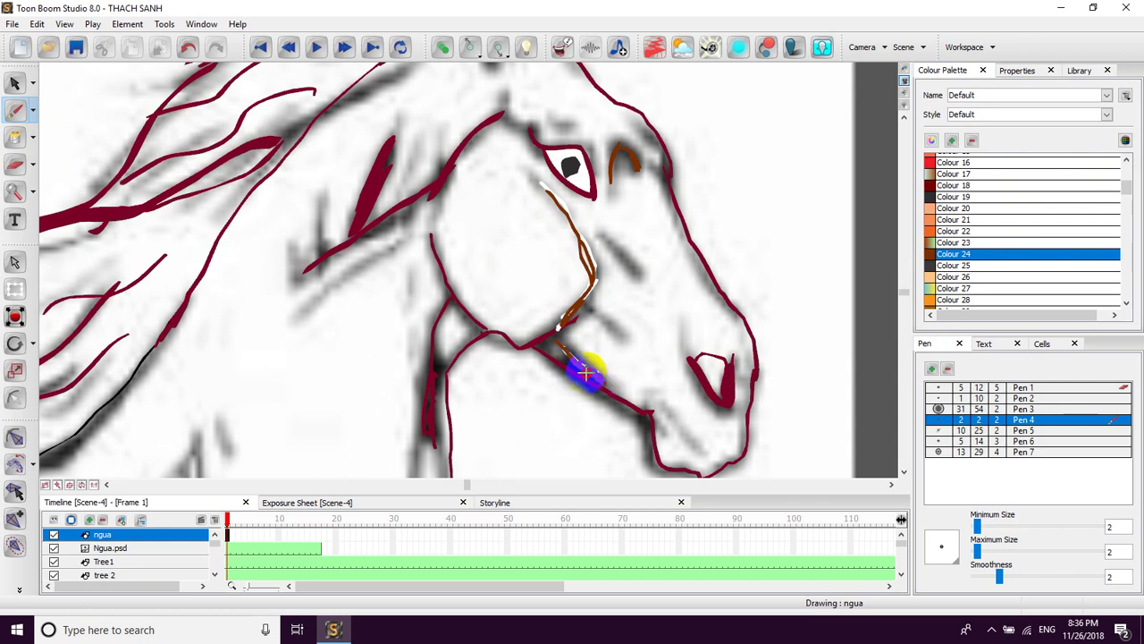
left_click_drag(546, 342, 537, 345)
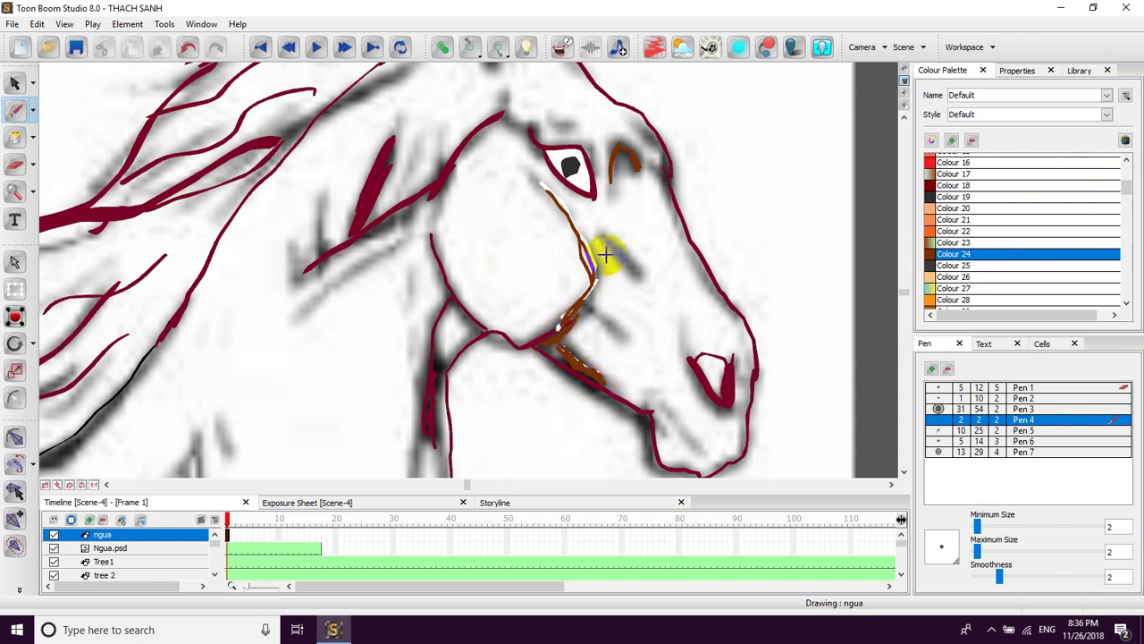
Step: Add Colour 24 shading strokes on the face below the eye, along the nose bridge and on the forehead
left_click_drag(604, 243, 633, 268)
left_click_drag(649, 280, 646, 279)
mouse_move(690, 246)
left_mouse_down()
mouse_move(738, 319)
mouse_move(694, 251)
left_mouse_up()
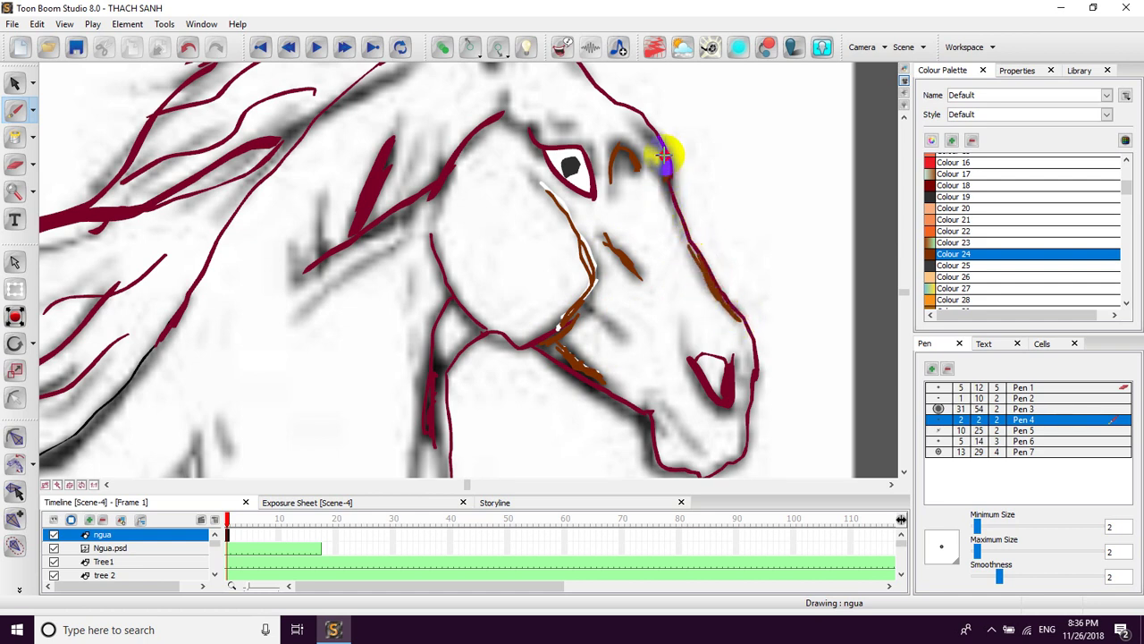
left_click_drag(626, 146, 670, 116)
Step: Add Colour 24 shading strokes down the throat and front of the neck and along the chest edge
left_click_drag(534, 289, 571, 210)
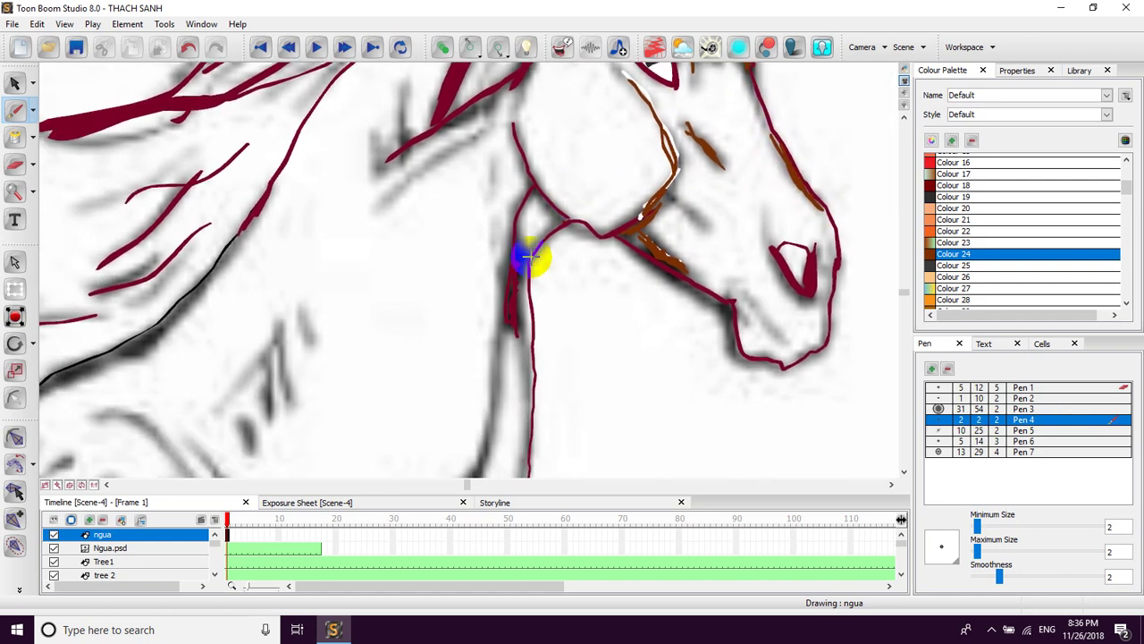
mouse_move(520, 330)
left_mouse_down()
mouse_move(530, 237)
mouse_move(509, 262)
mouse_move(503, 344)
left_mouse_up()
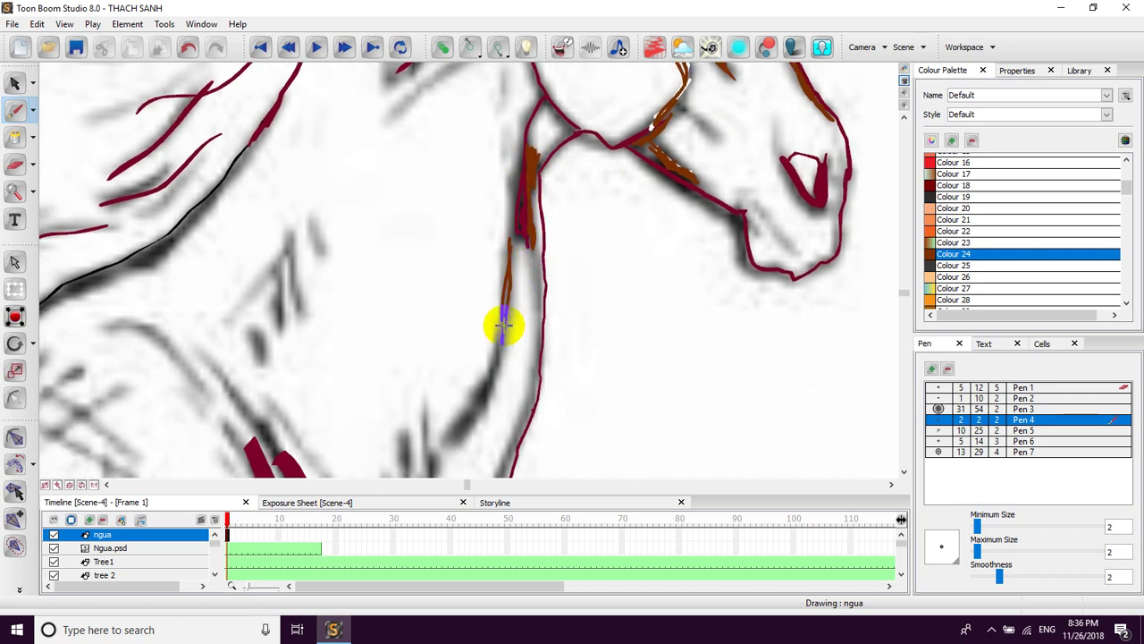
mouse_move(464, 426)
left_mouse_down()
mouse_move(509, 336)
mouse_move(496, 322)
mouse_move(496, 361)
left_mouse_up()
left_click_drag(538, 399, 544, 384)
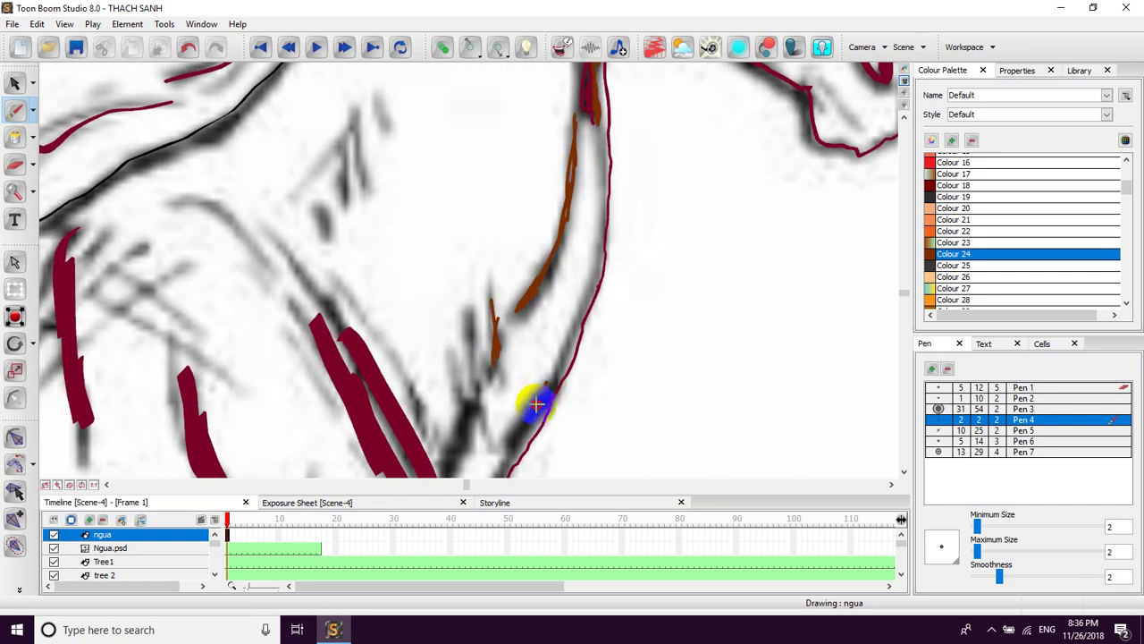
left_click_drag(495, 415, 532, 339)
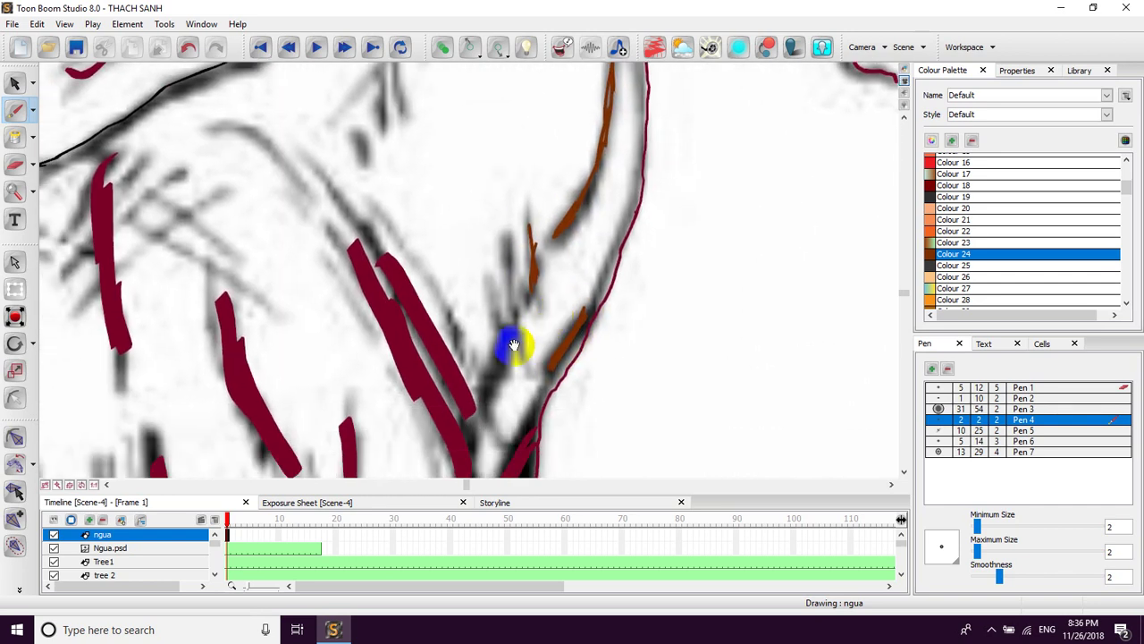
mouse_move(493, 403)
left_mouse_down()
mouse_move(524, 412)
mouse_move(541, 322)
mouse_move(535, 417)
mouse_move(551, 294)
mouse_move(547, 351)
mouse_move(501, 414)
mouse_move(466, 409)
mouse_move(478, 442)
left_mouse_up()
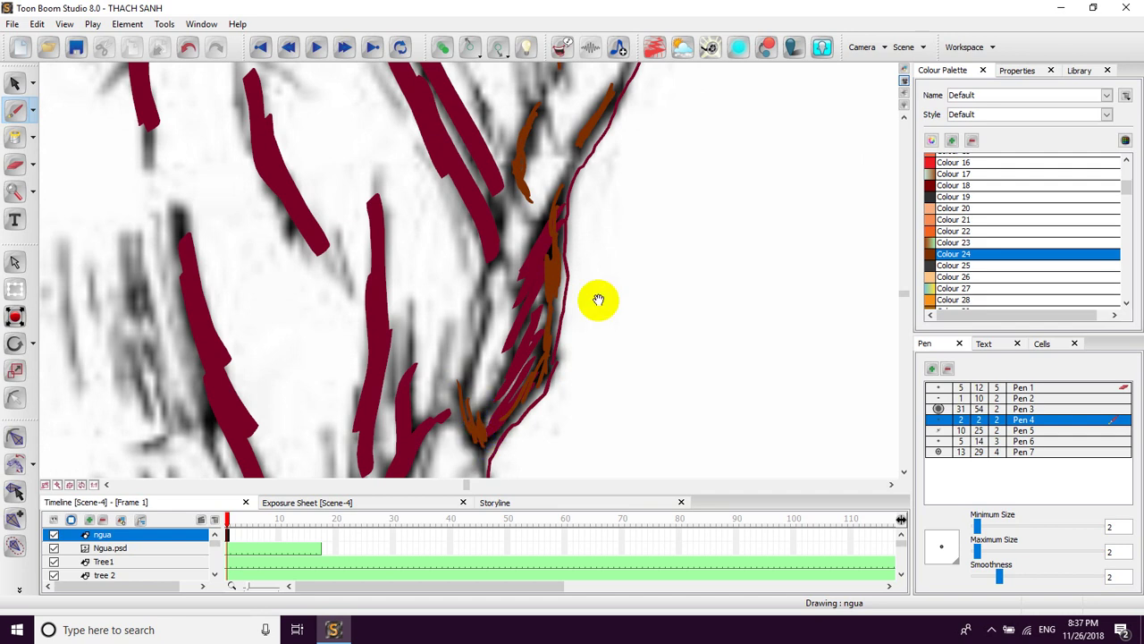
Step: Draw Colour 24 shading strokes behind the shoulder and beside the thick dark red stroke above the front leg
mouse_move(1125, 187)
left_mouse_down()
mouse_move(1122, 205)
mouse_move(1121, 174)
mouse_move(1125, 195)
left_mouse_up()
left_click_drag(437, 239, 544, 255)
mouse_move(354, 271)
left_mouse_down()
mouse_move(457, 263)
mouse_move(488, 230)
left_mouse_up()
left_click_drag(369, 220, 371, 299)
mouse_move(377, 233)
left_mouse_down()
mouse_move(396, 368)
mouse_move(380, 356)
left_mouse_up()
mouse_move(370, 253)
left_mouse_down()
mouse_move(391, 376)
mouse_move(378, 343)
mouse_move(390, 320)
mouse_move(434, 369)
mouse_move(451, 413)
left_mouse_up()
left_click_drag(442, 370, 434, 256)
Step: Draw a row of slanted Colour 24 hair strokes along the rear belly line in front of the hind leg
left_click_drag(397, 290, 501, 172)
left_click_drag(286, 331, 337, 296)
mouse_move(156, 255)
left_mouse_down()
mouse_move(174, 330)
mouse_move(196, 350)
left_mouse_up()
left_click_drag(179, 270, 225, 349)
mouse_move(190, 271)
left_mouse_down()
mouse_move(216, 330)
mouse_move(215, 287)
mouse_move(263, 364)
left_mouse_up()
left_click_drag(230, 284, 274, 373)
mouse_move(237, 306)
left_mouse_down()
mouse_move(262, 362)
mouse_move(291, 384)
left_mouse_up()
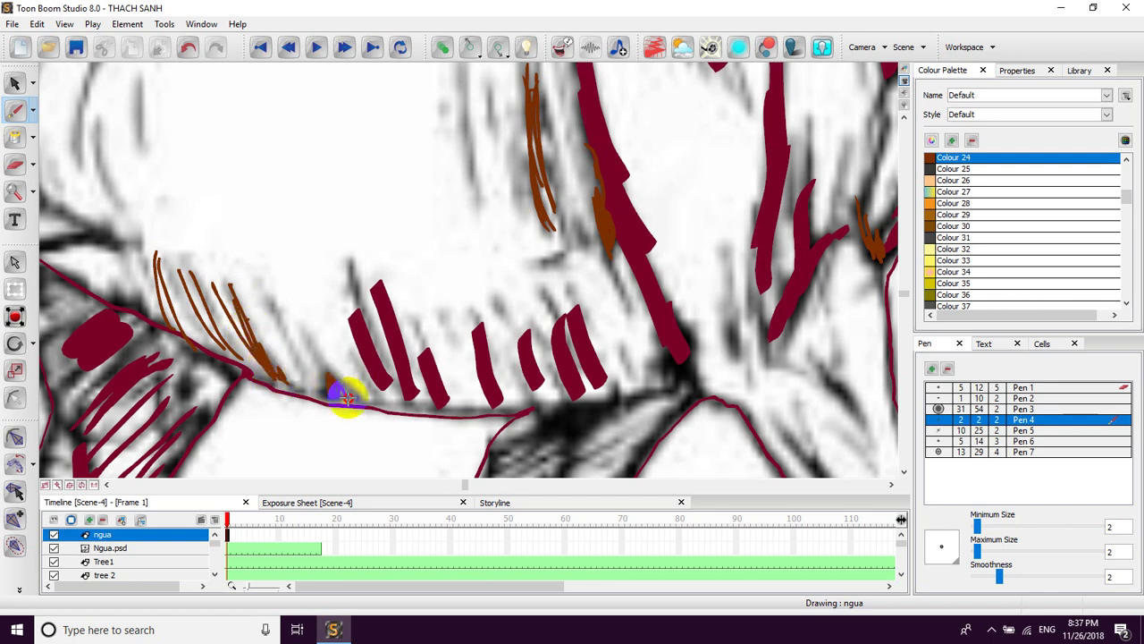
Step: Shade the flank crease and the lower edge of the rear thigh with Colour 24 strokes
left_click_drag(313, 322, 478, 378)
mouse_move(145, 334)
left_mouse_down()
mouse_move(236, 303)
mouse_move(272, 270)
mouse_move(309, 268)
left_mouse_up()
left_click_drag(266, 201, 335, 241)
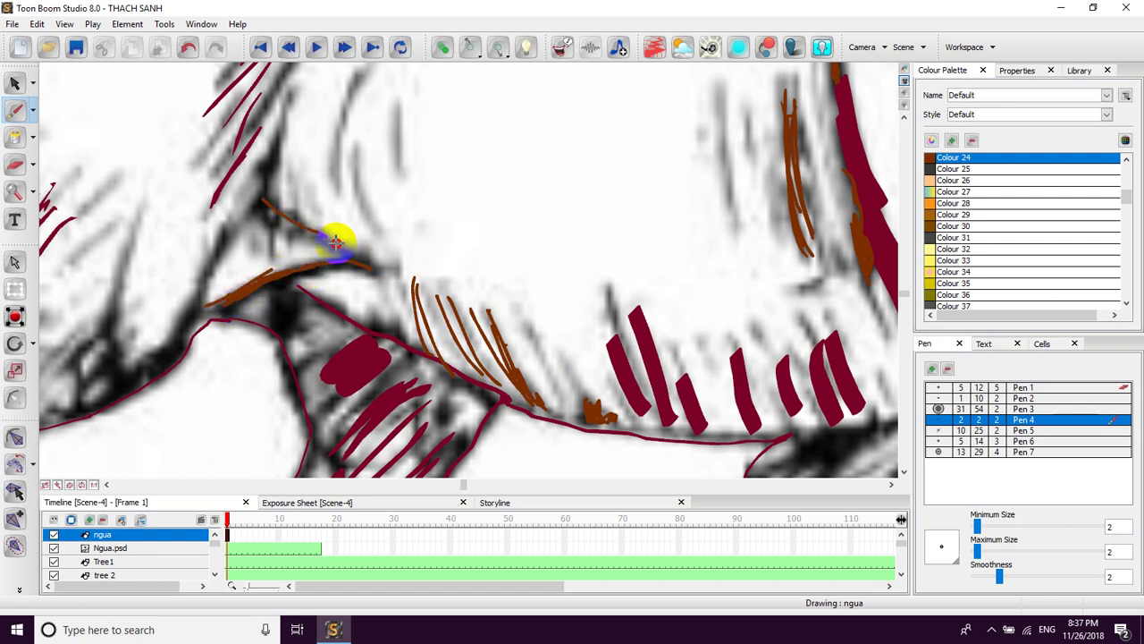
mouse_move(266, 283)
left_mouse_down()
mouse_move(331, 251)
mouse_move(246, 309)
mouse_move(256, 288)
mouse_move(210, 345)
left_mouse_up()
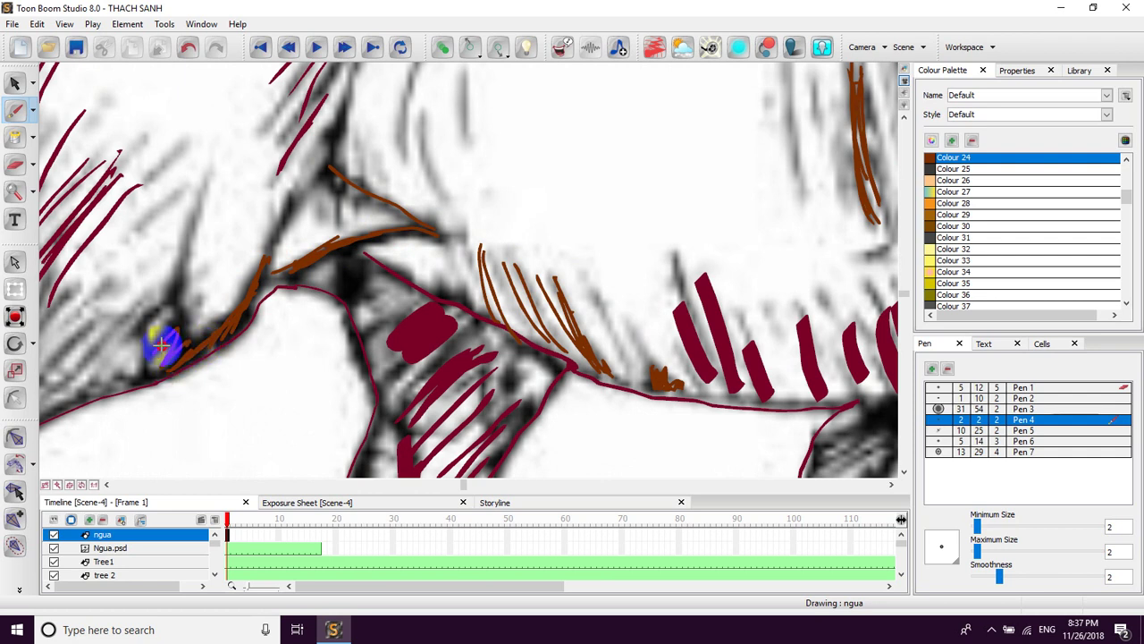
mouse_move(182, 311)
left_mouse_down()
mouse_move(230, 289)
mouse_move(273, 298)
left_mouse_up()
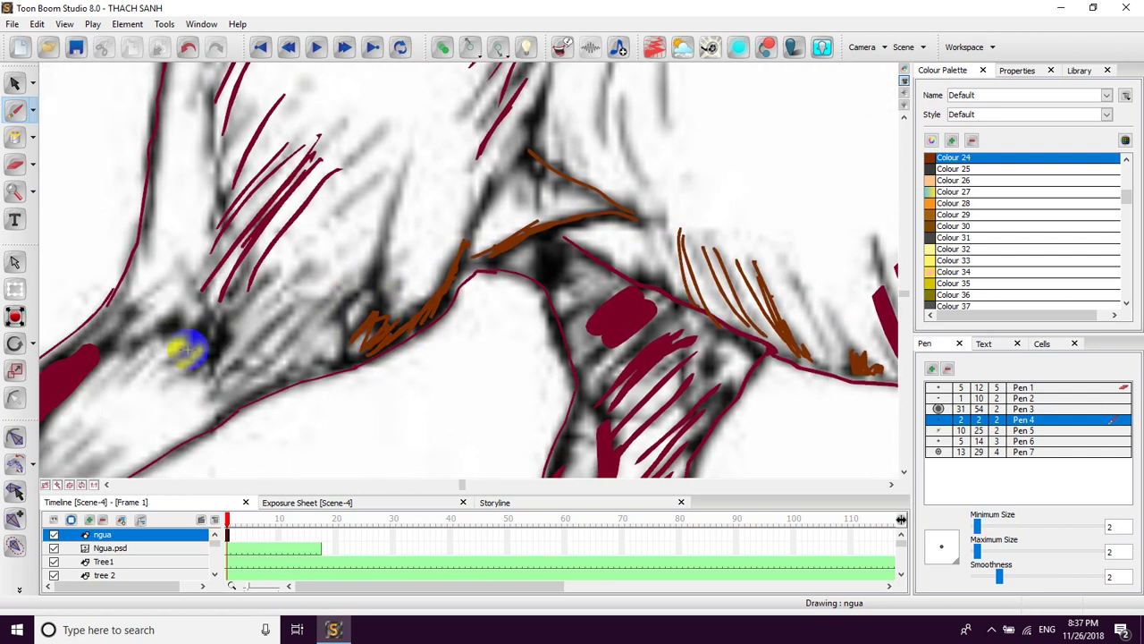
scroll(256, 304, "down", 5)
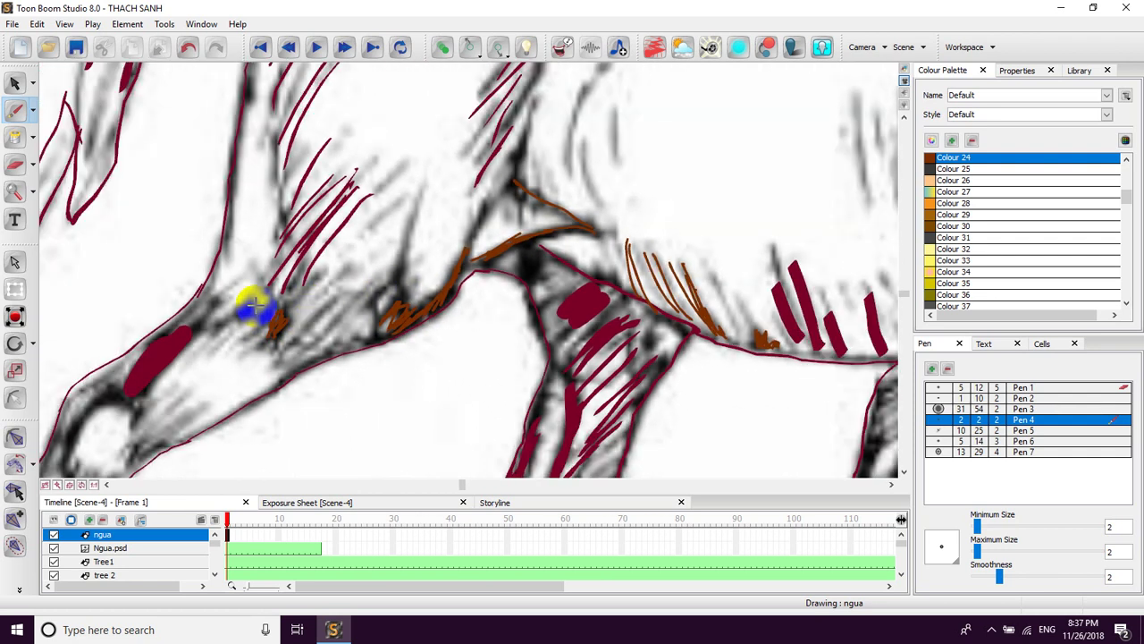
Step: Sample the body colour of the finished horse with the Dropper and fill the traced horse's body with Colour 107
left_click(16, 136)
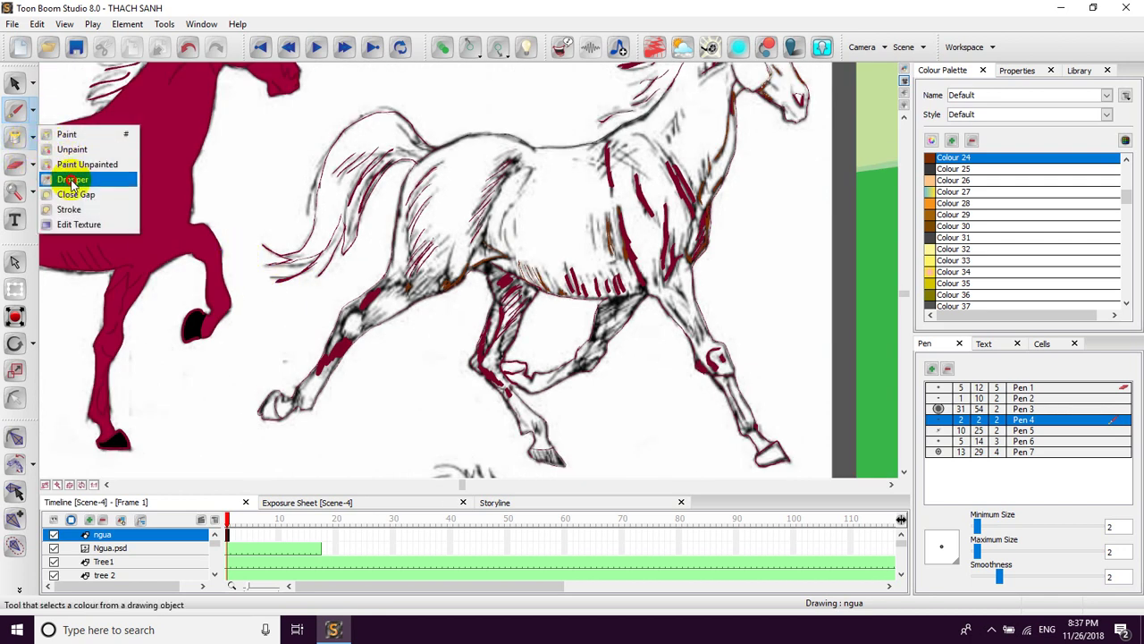
left_click(75, 179)
left_click(122, 159)
left_click(35, 140)
left_click(53, 134)
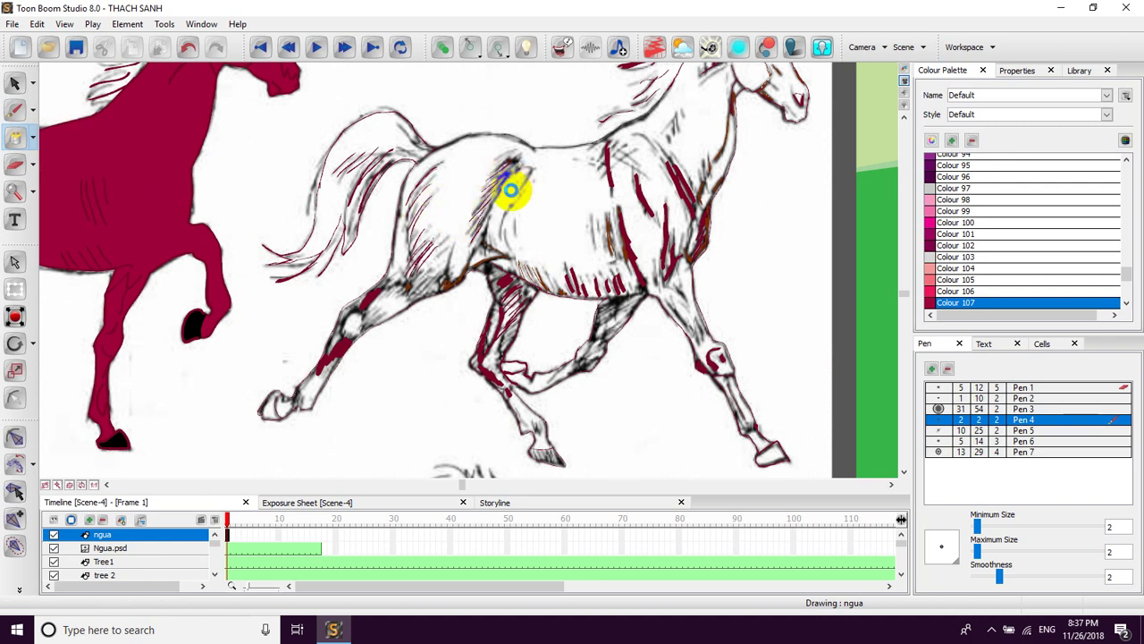
left_click(512, 189)
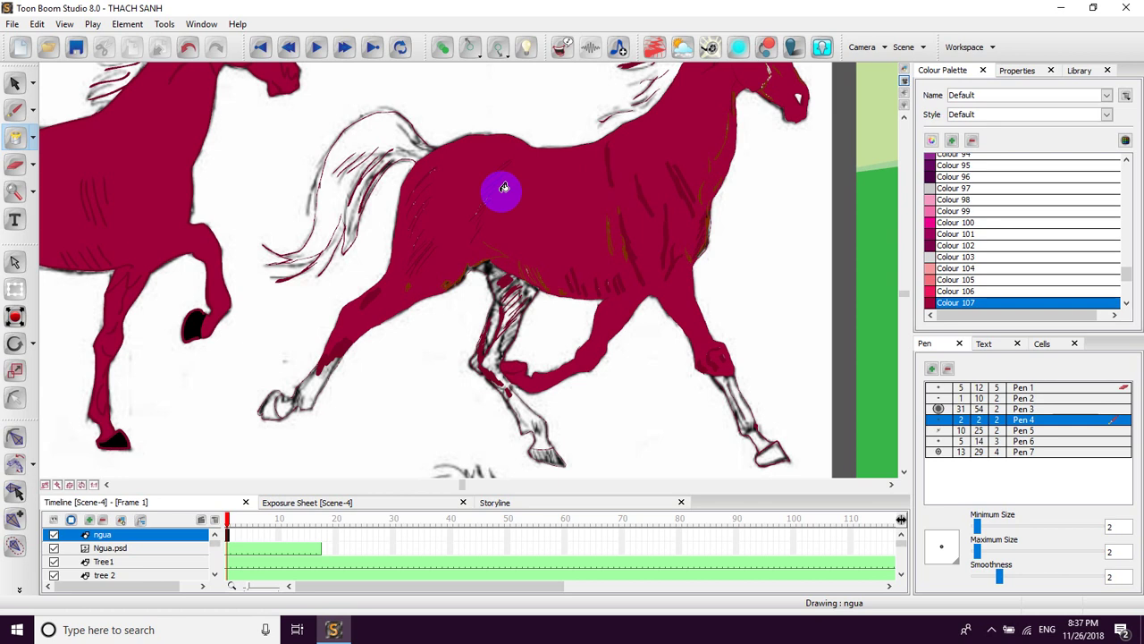
Step: Fill the unpainted areas of the hind leg under the belly with Colour 107, down to its hoof
left_click(439, 245)
left_click(508, 276)
mouse_move(515, 279)
left_mouse_down()
mouse_move(497, 242)
mouse_move(496, 251)
left_mouse_up()
scroll(501, 257, "up", 2)
left_click(439, 248)
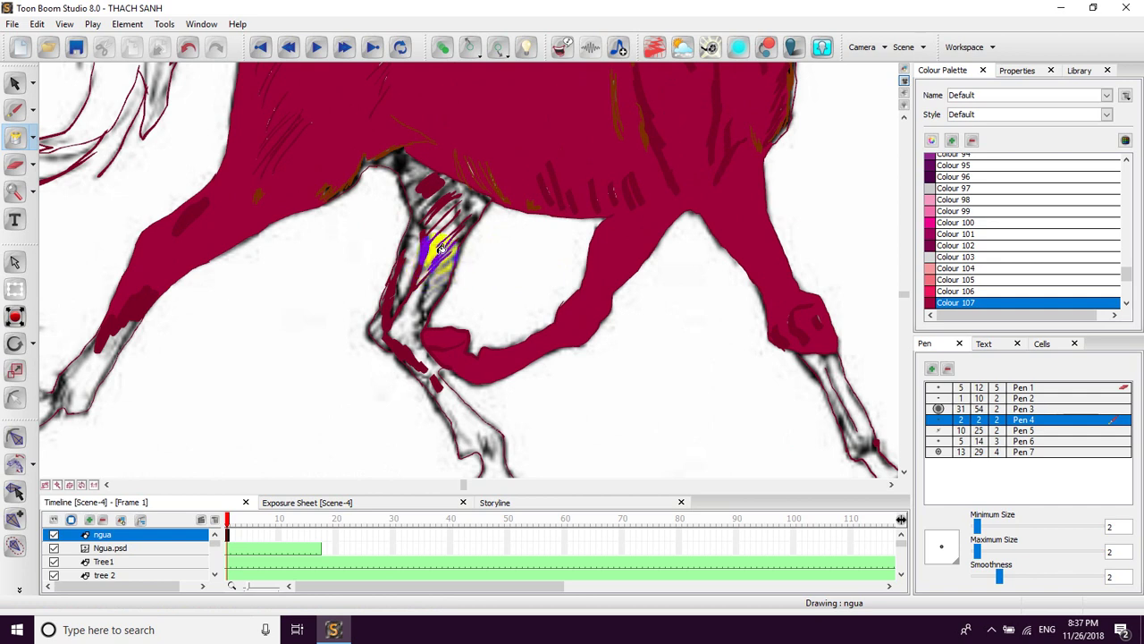
left_click(435, 250)
left_click_drag(441, 276, 442, 254)
left_click_drag(408, 300, 413, 213)
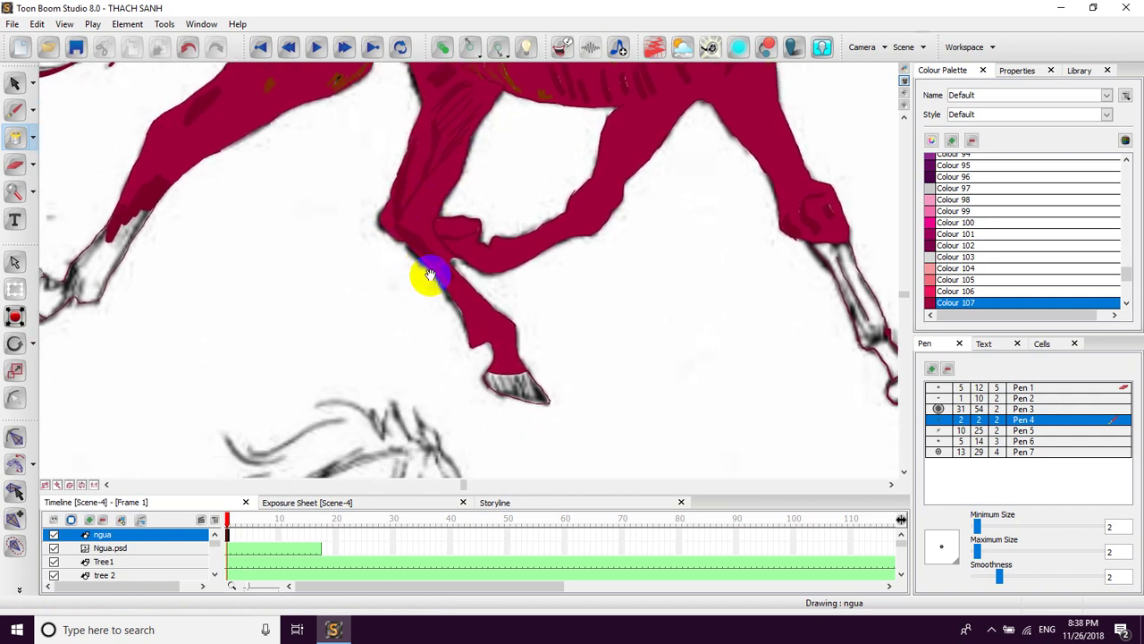
Step: Fill the lower parts of the outstretched hind leg and the extended front leg with Colour 107
left_click_drag(337, 252, 386, 271)
left_click(153, 282)
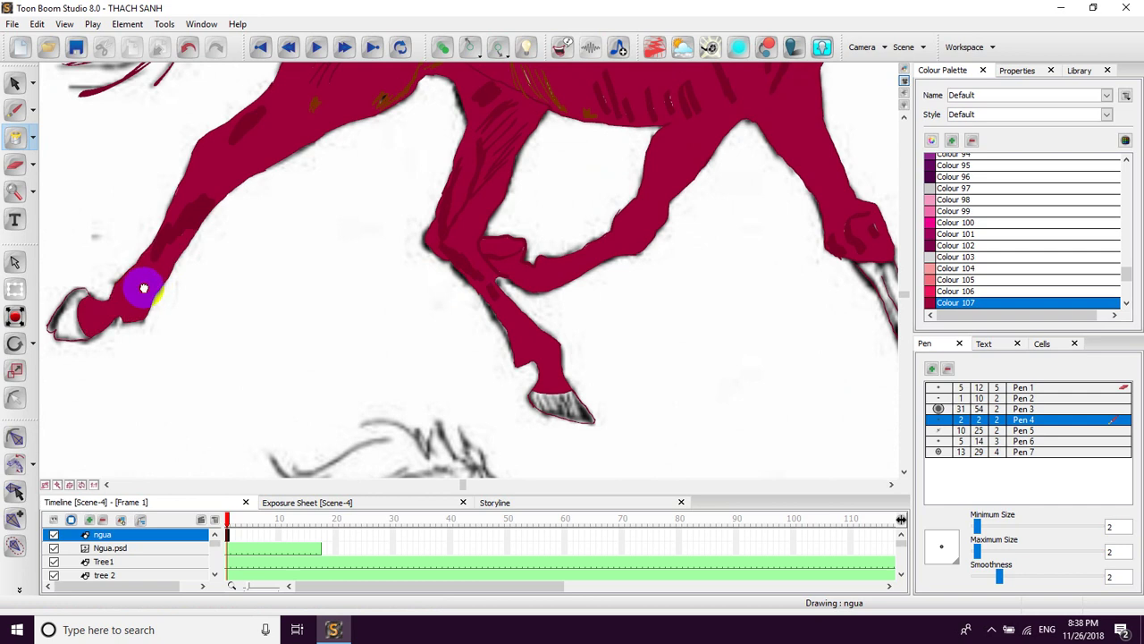
left_click_drag(141, 288, 171, 271)
left_click_drag(685, 258, 583, 249)
left_click_drag(689, 256, 592, 251)
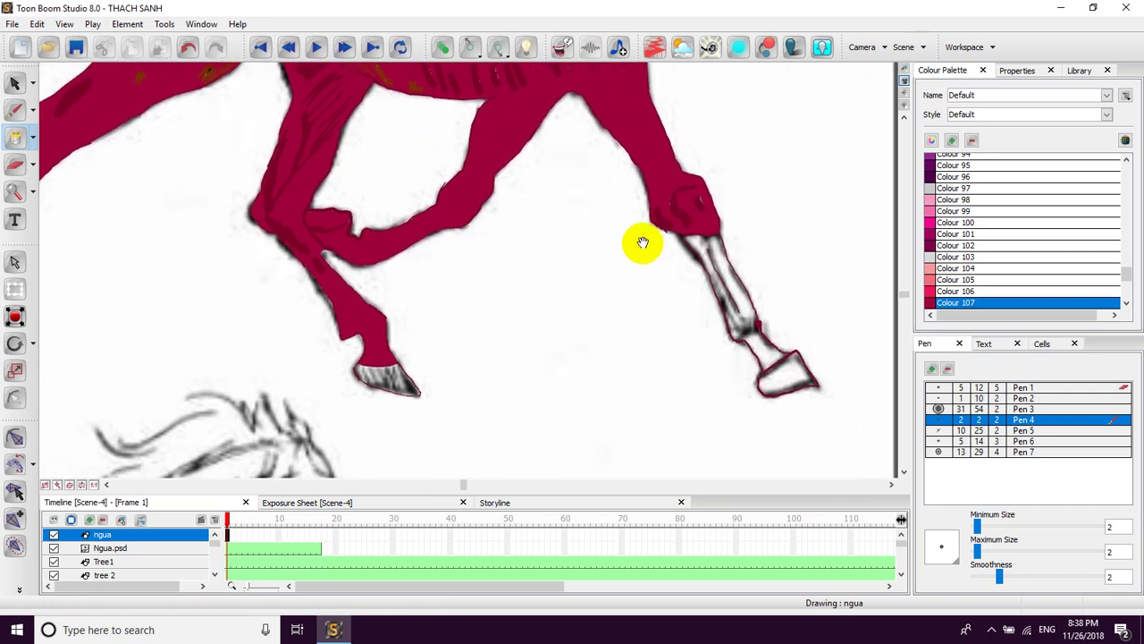
left_click(726, 261)
left_click(711, 257)
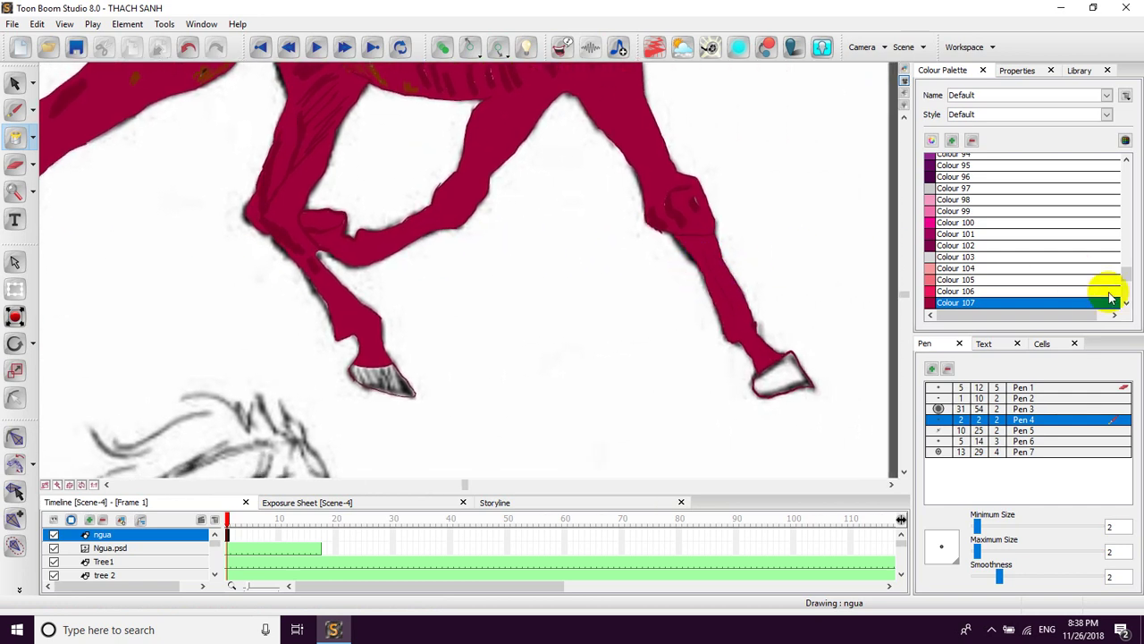
Step: Fill the horse's hooves with dark Colour 19
left_click_drag(1127, 277, 1130, 188)
left_click(939, 211)
left_click(782, 368)
left_click(379, 381)
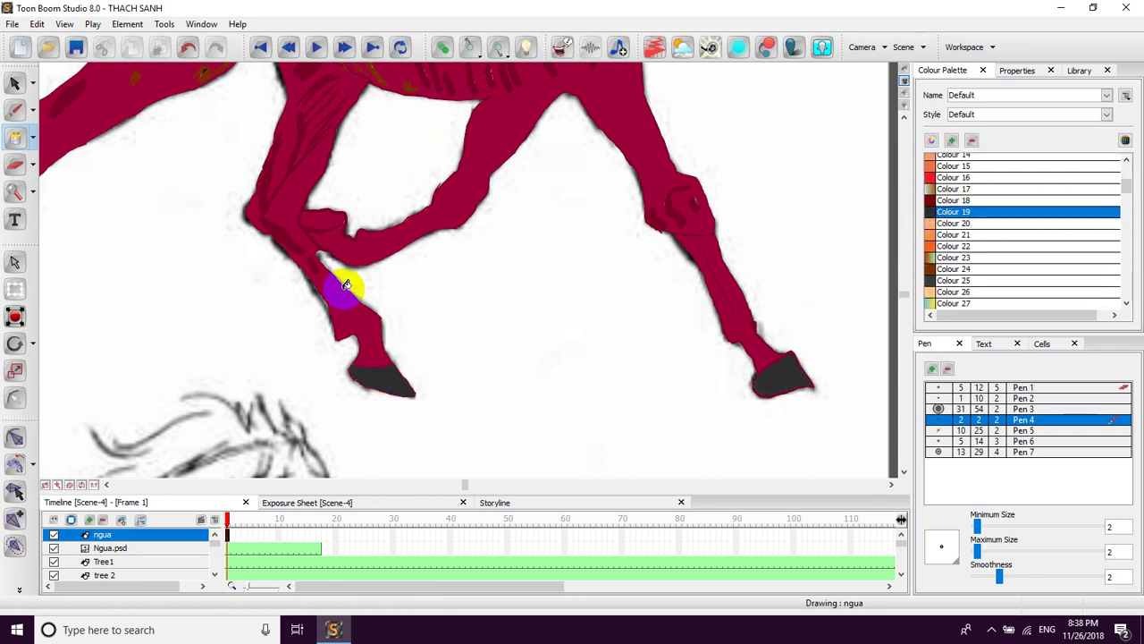
left_click_drag(247, 205, 451, 202)
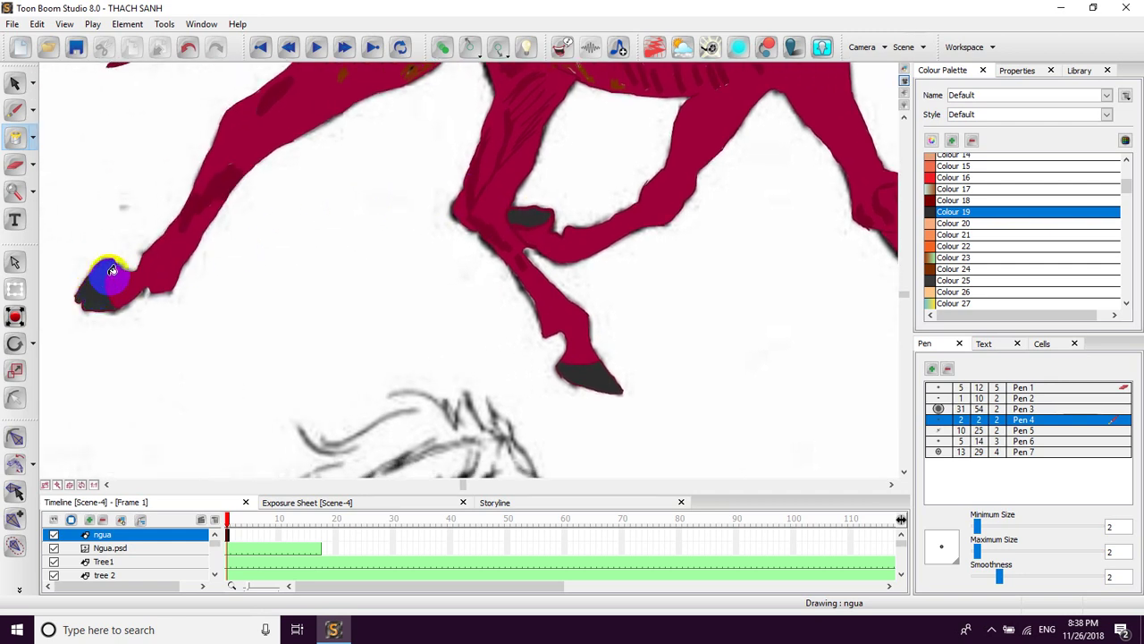
Step: Try filling the tail with Colour 19 and undo the fill
scroll(197, 296, "up", 8)
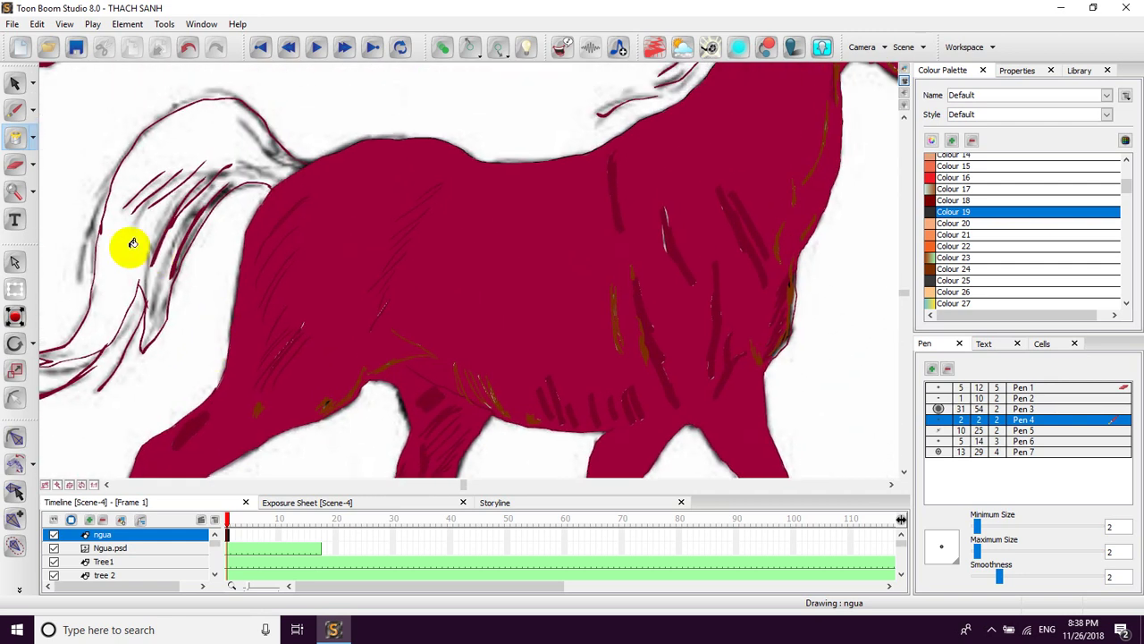
left_click(132, 243)
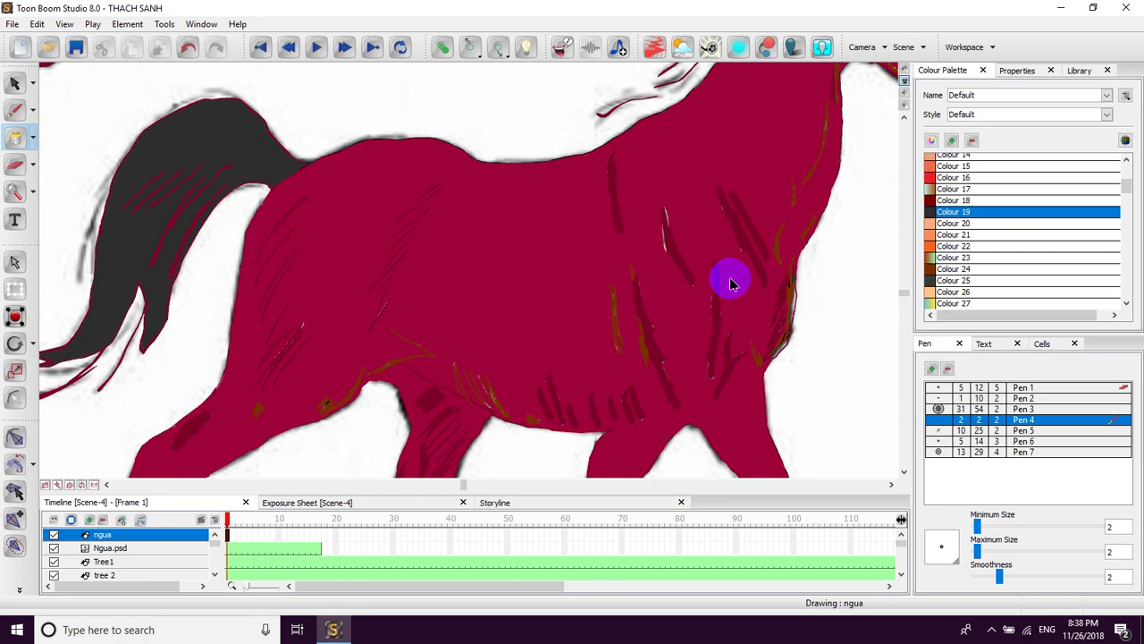
key("ctrl+z")
mouse_move(1124, 180)
left_mouse_down()
mouse_move(1127, 198)
mouse_move(1124, 177)
left_mouse_up()
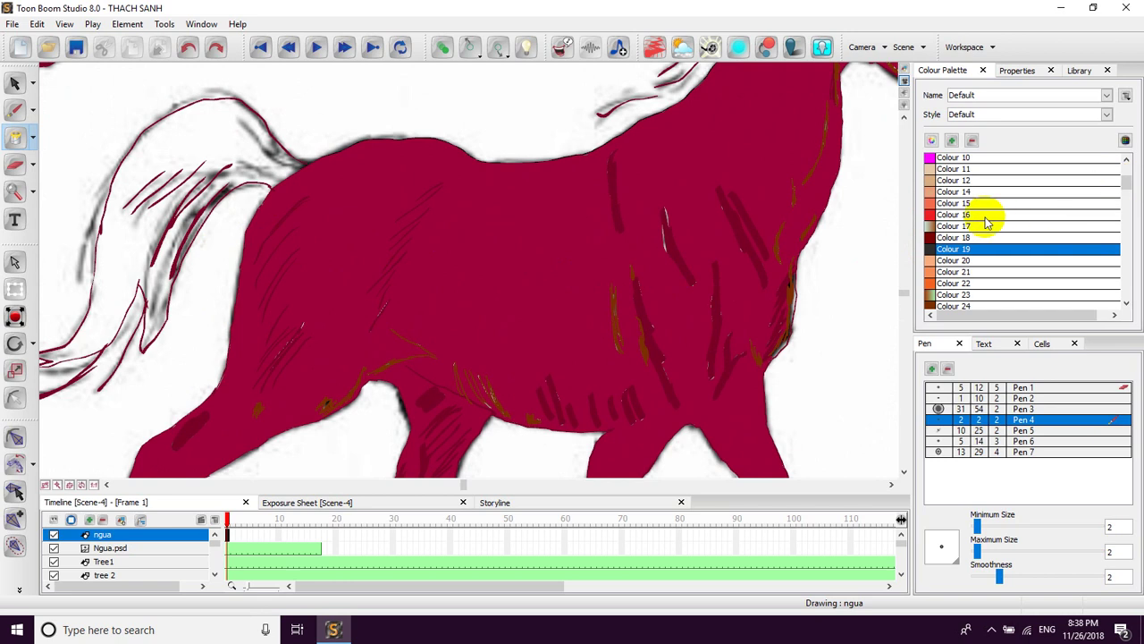